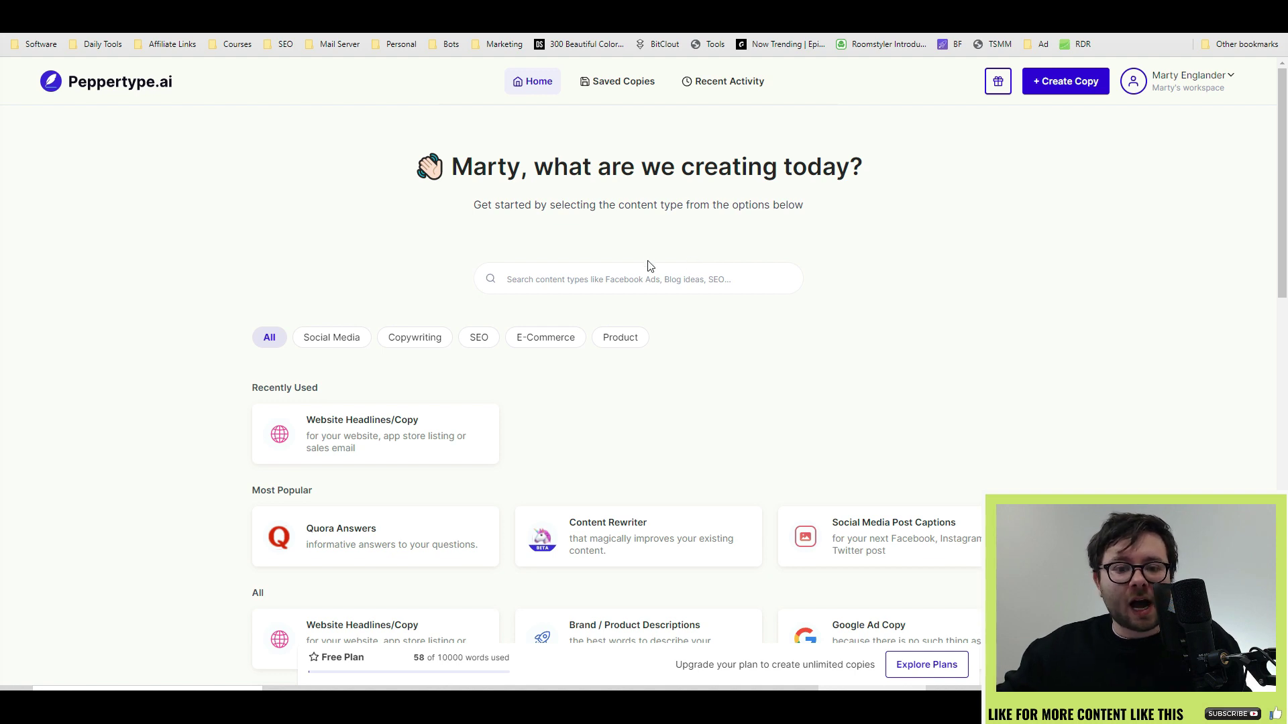
Browse the Home content types, filtering to Social Media and then Product.
scroll(777, 248, down, 1)
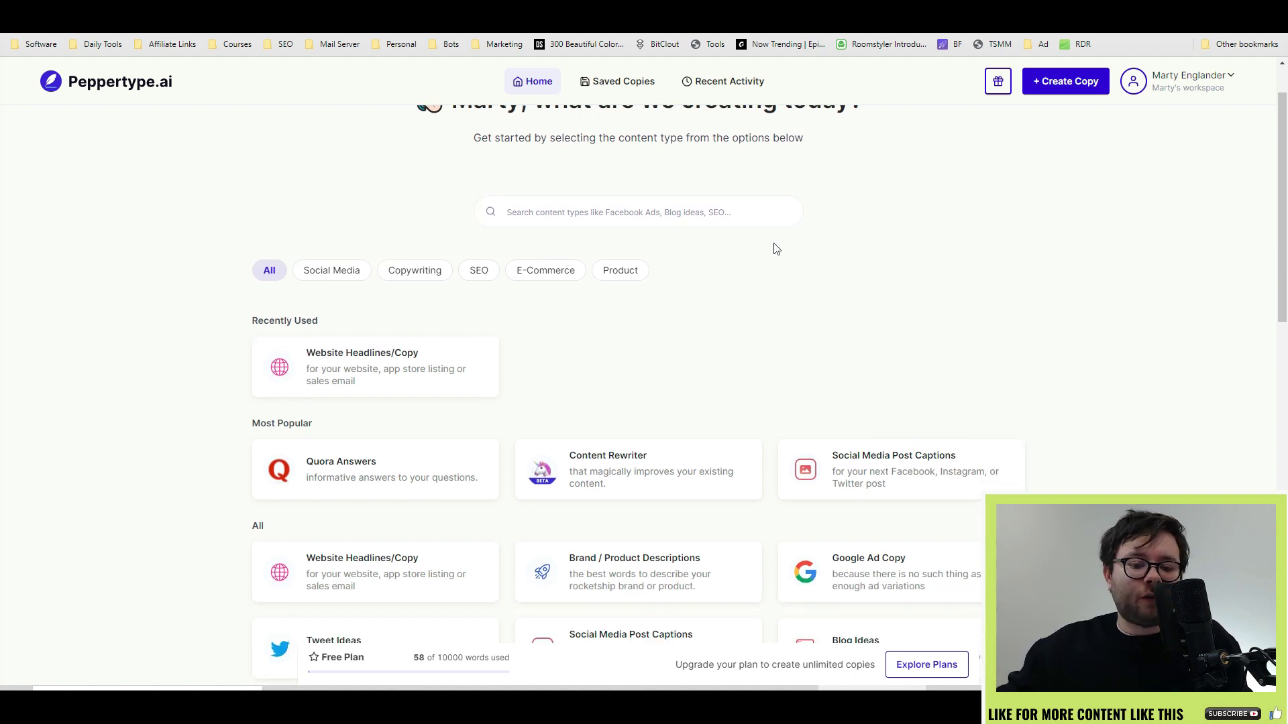
scroll(604, 228, down, 5)
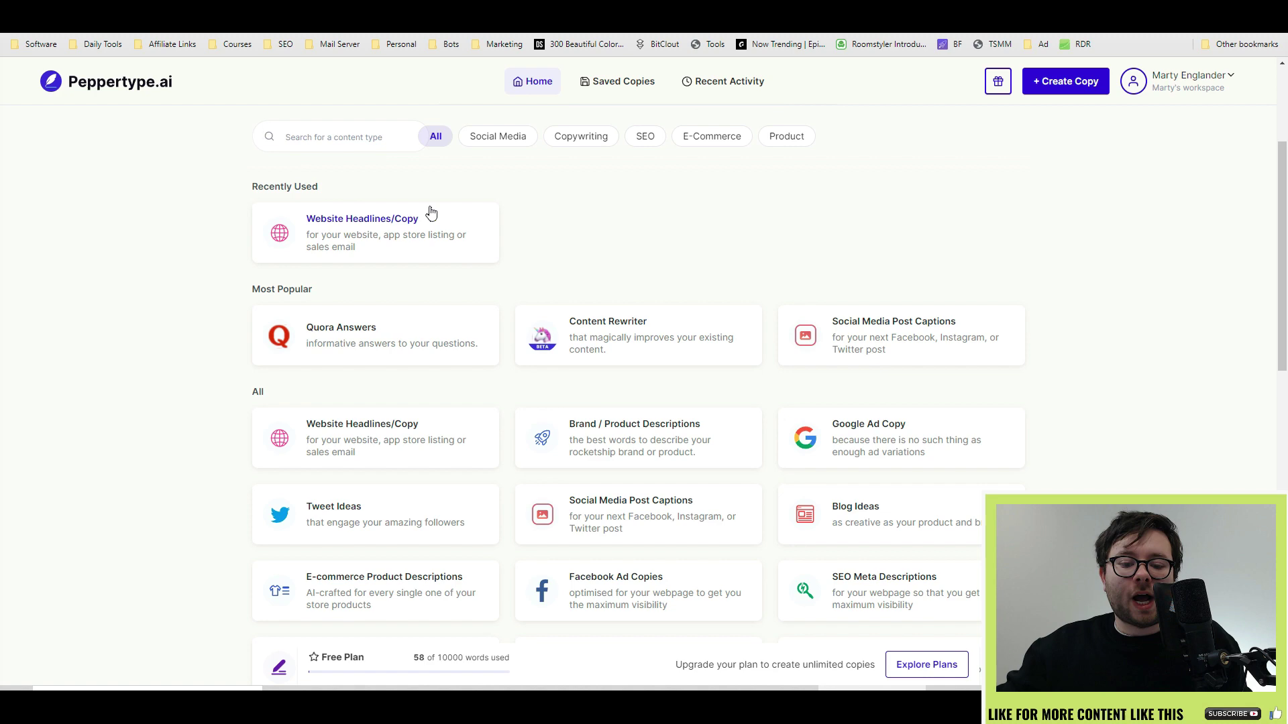
scroll(556, 215, down, 3)
scroll(353, 376, up, 9)
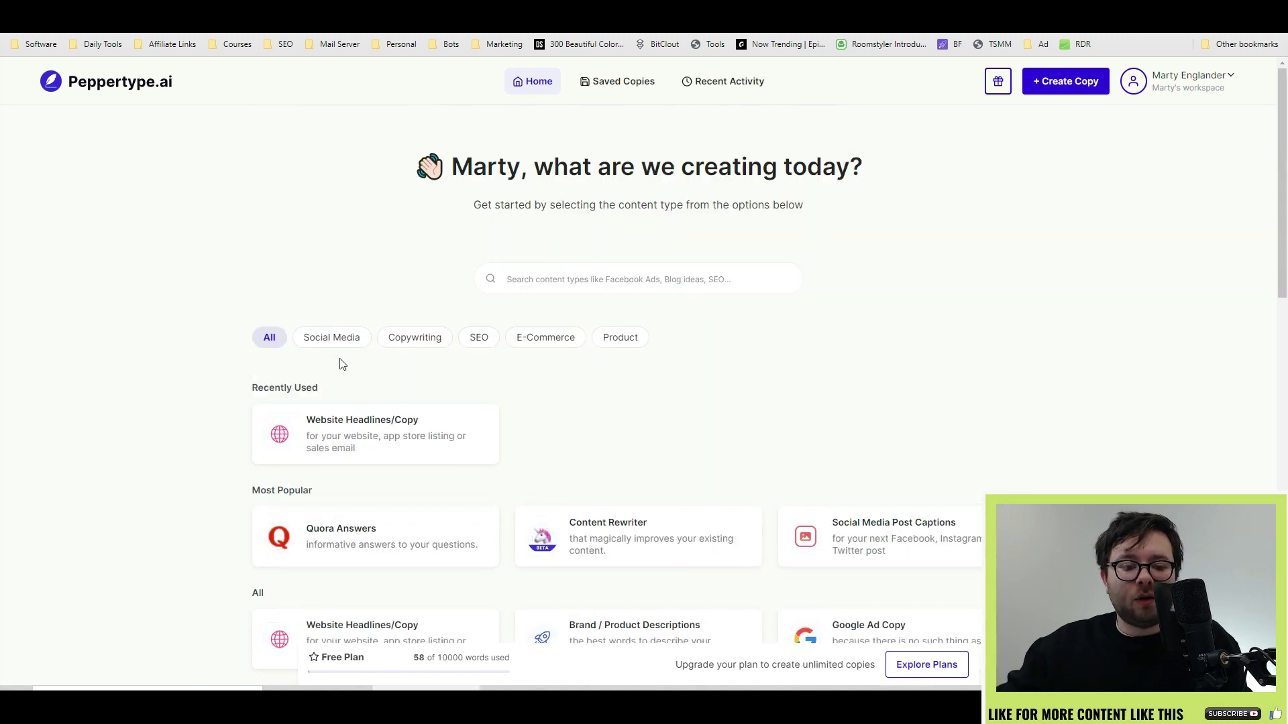
click(335, 337)
click(403, 338)
Return to all content types and search them for 'headline'.
click(627, 337)
click(603, 279)
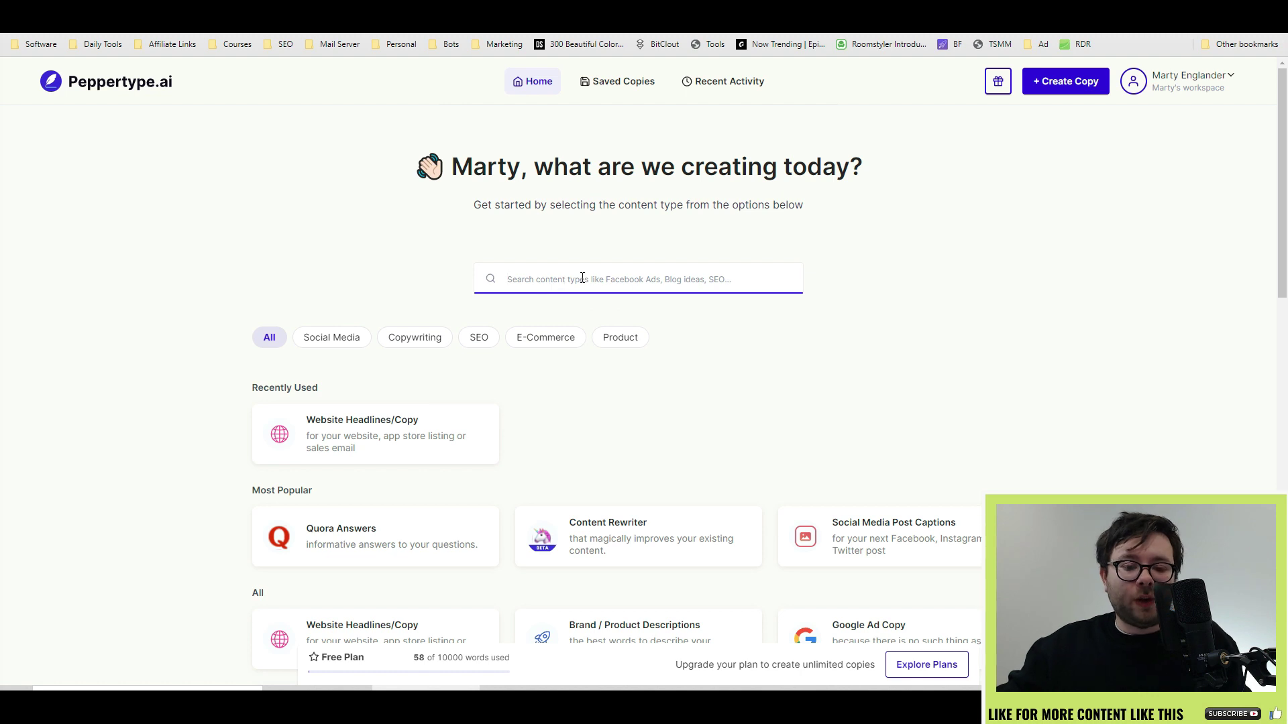
text(h)
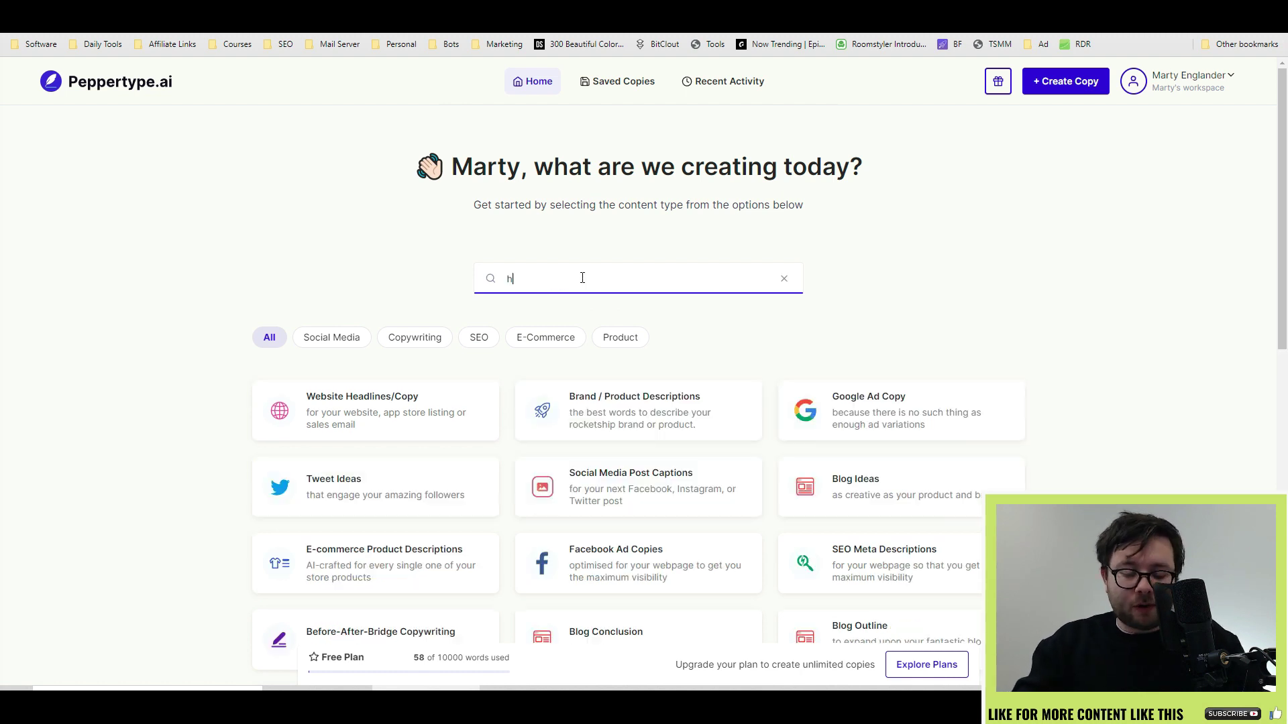
text(eadline)
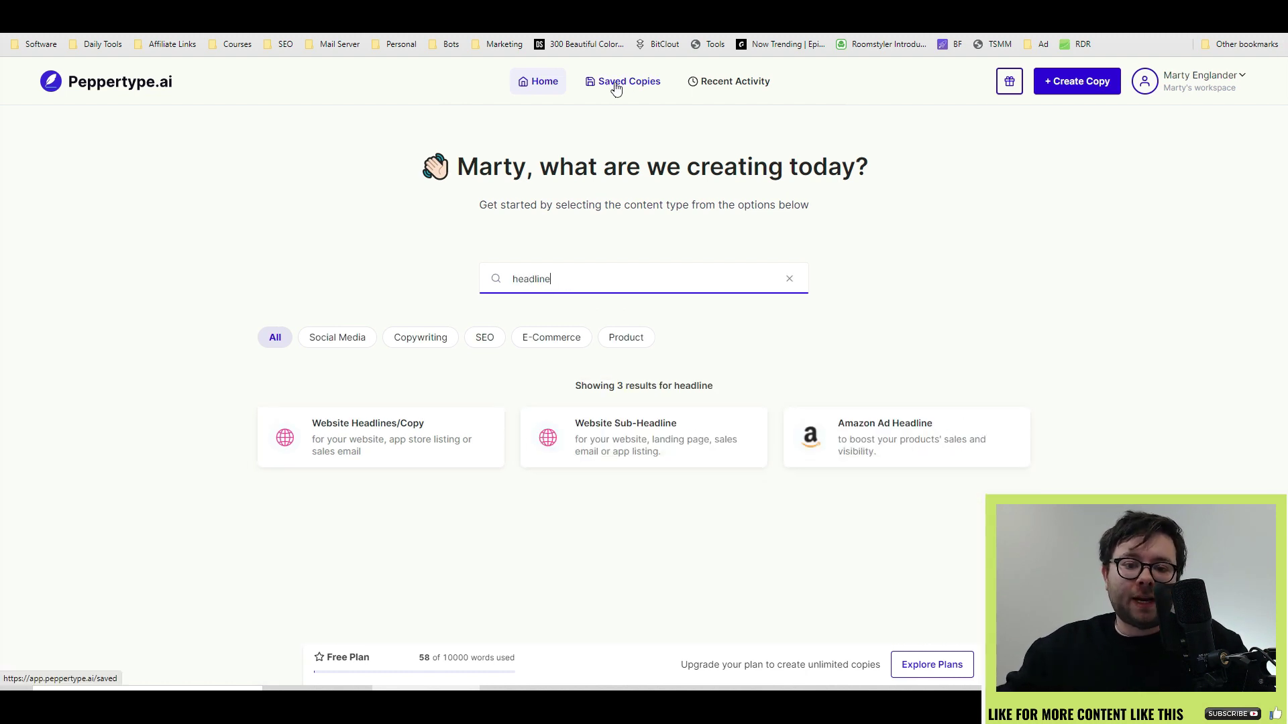
Browse Saved Copies and Recent Activity, then check Feature Requests and Roadmap under What's new.
click(616, 85)
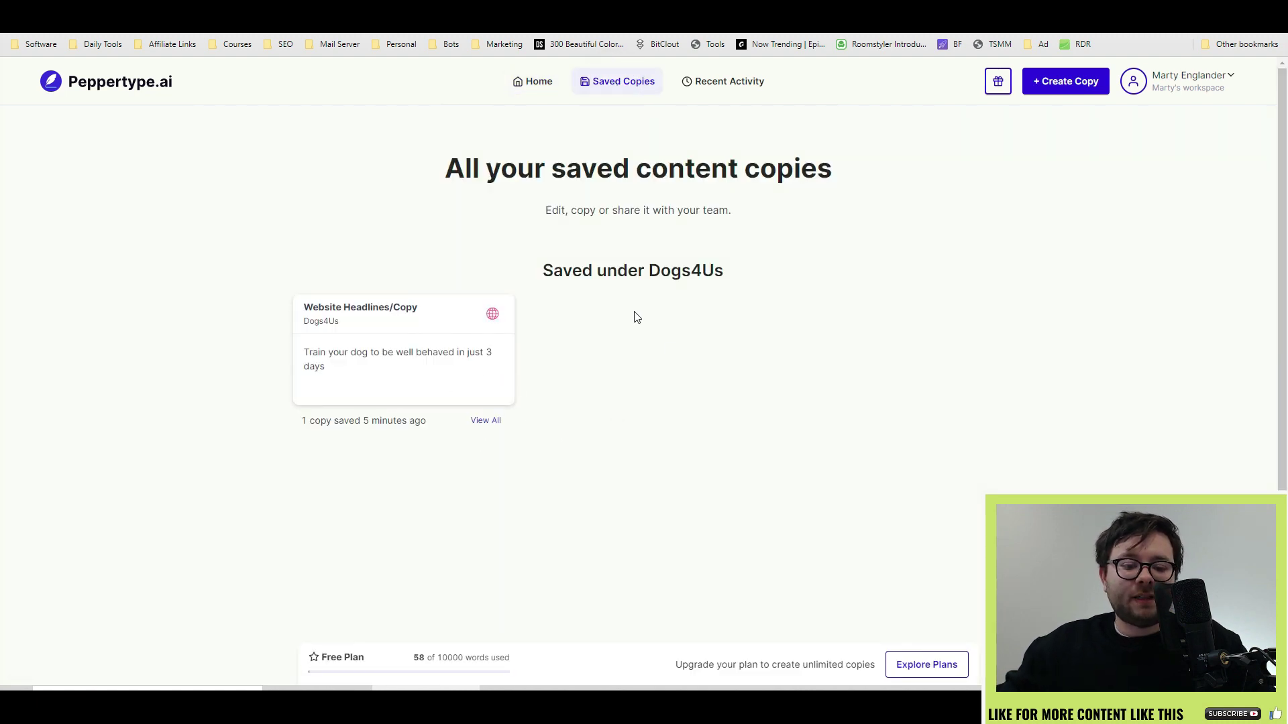
click(724, 81)
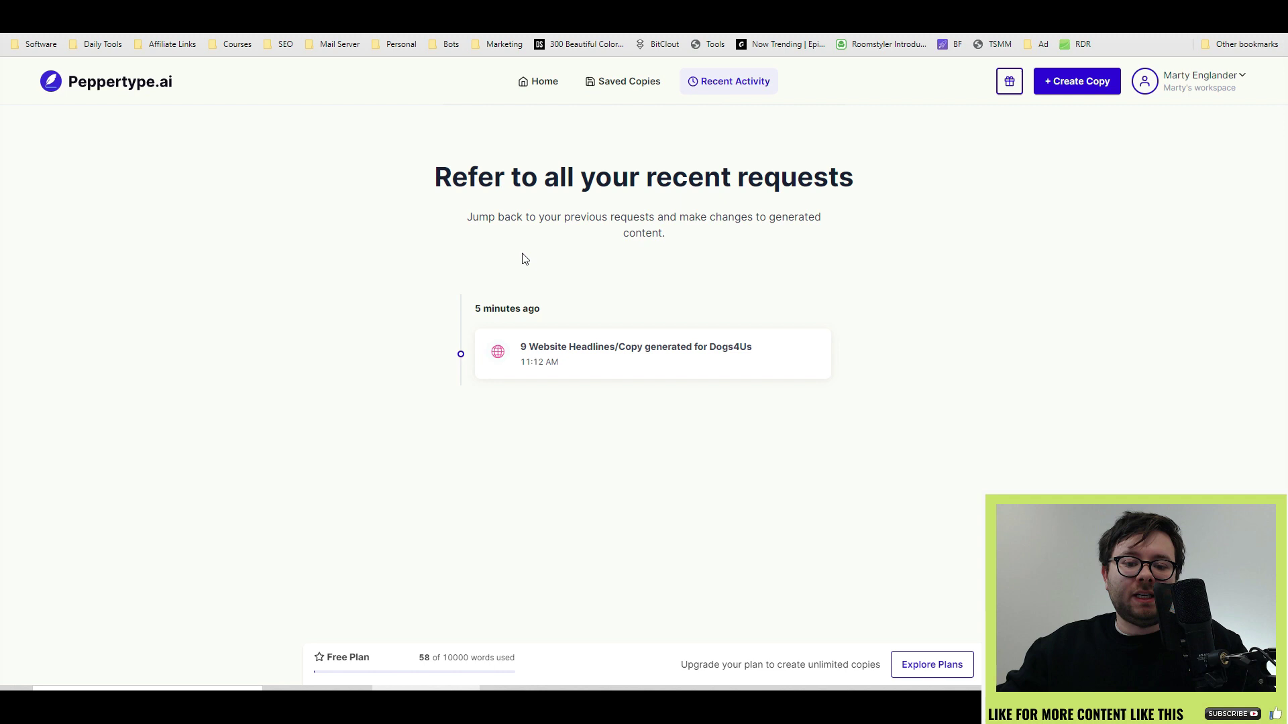
click(1008, 81)
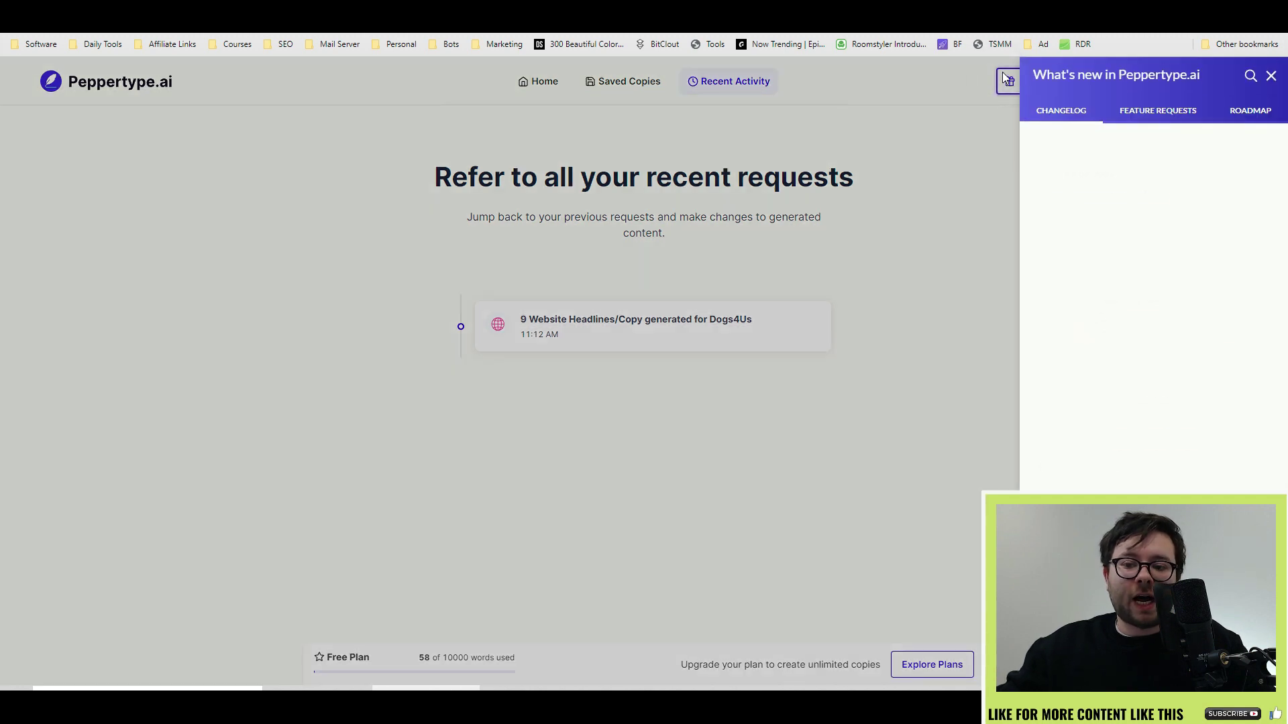
click(1133, 111)
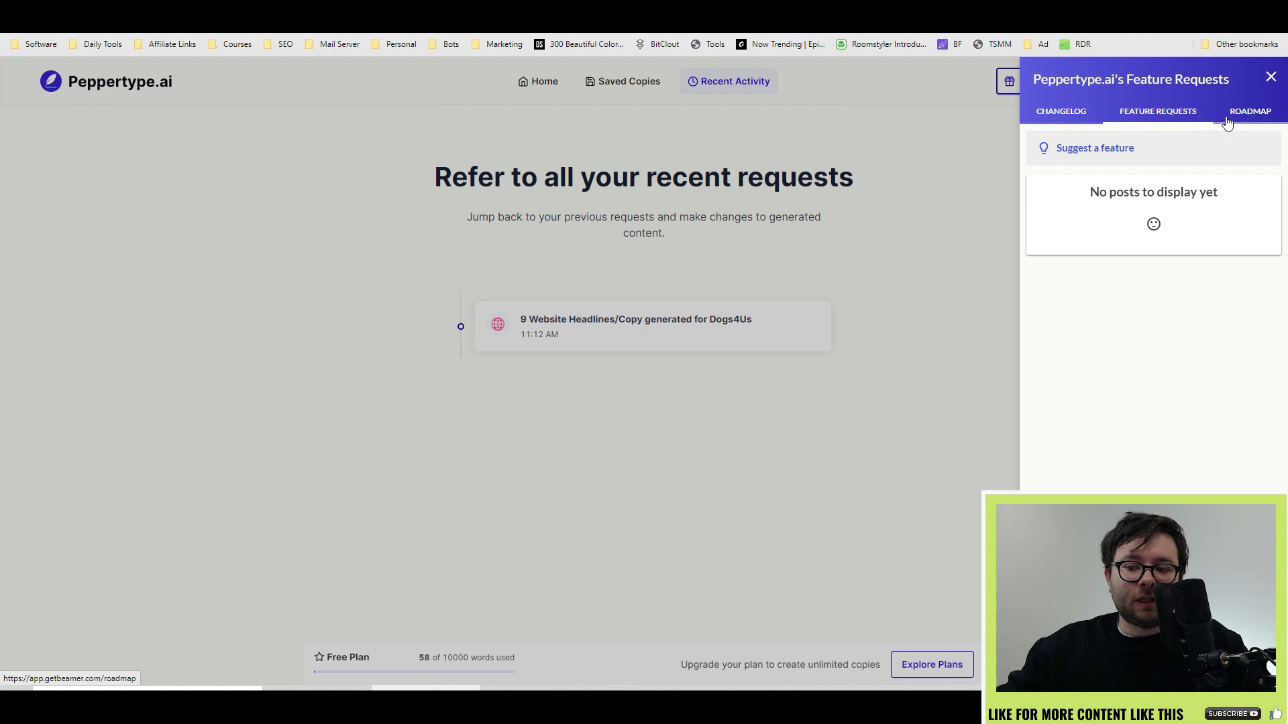
click(1248, 111)
key(Escape)
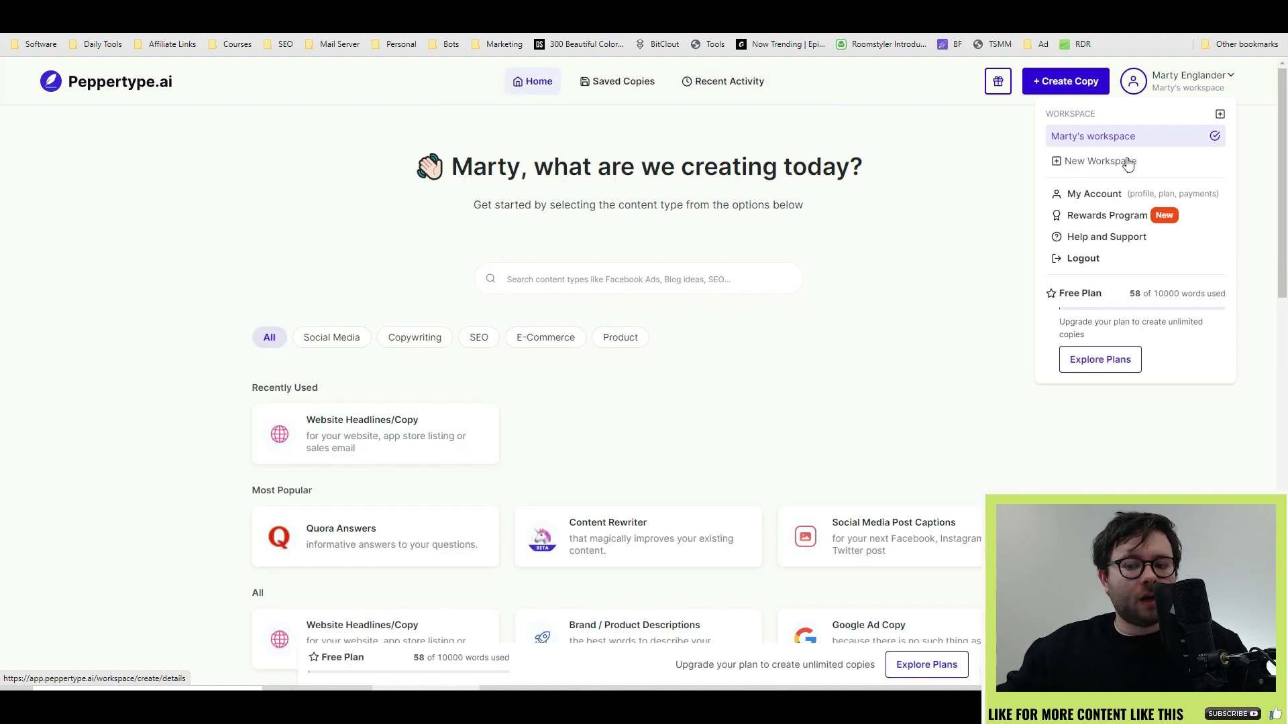
Create a new workspace named 'Marketing'.
click(1121, 164)
click(702, 264)
text(Marketing)
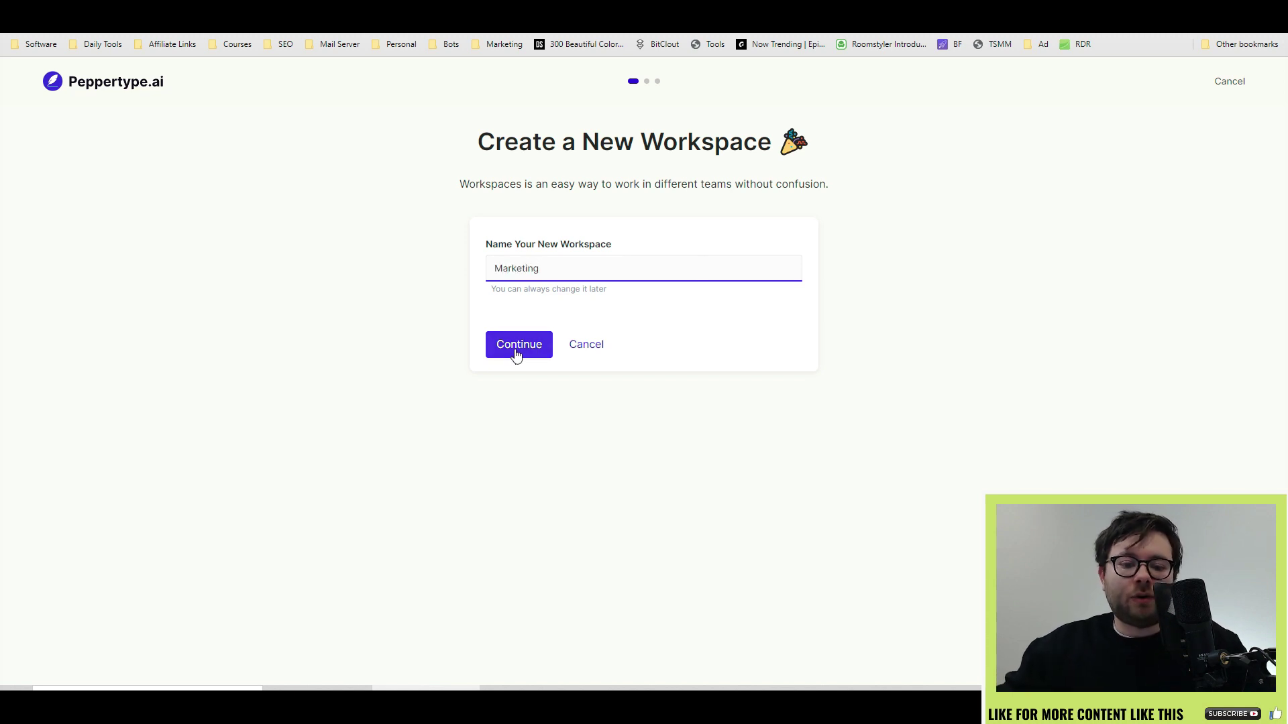
click(518, 347)
Scroll through the full content-type catalogue down to Poll Question and Answers.
scroll(1077, 341, down, 6)
scroll(1079, 344, down, 1)
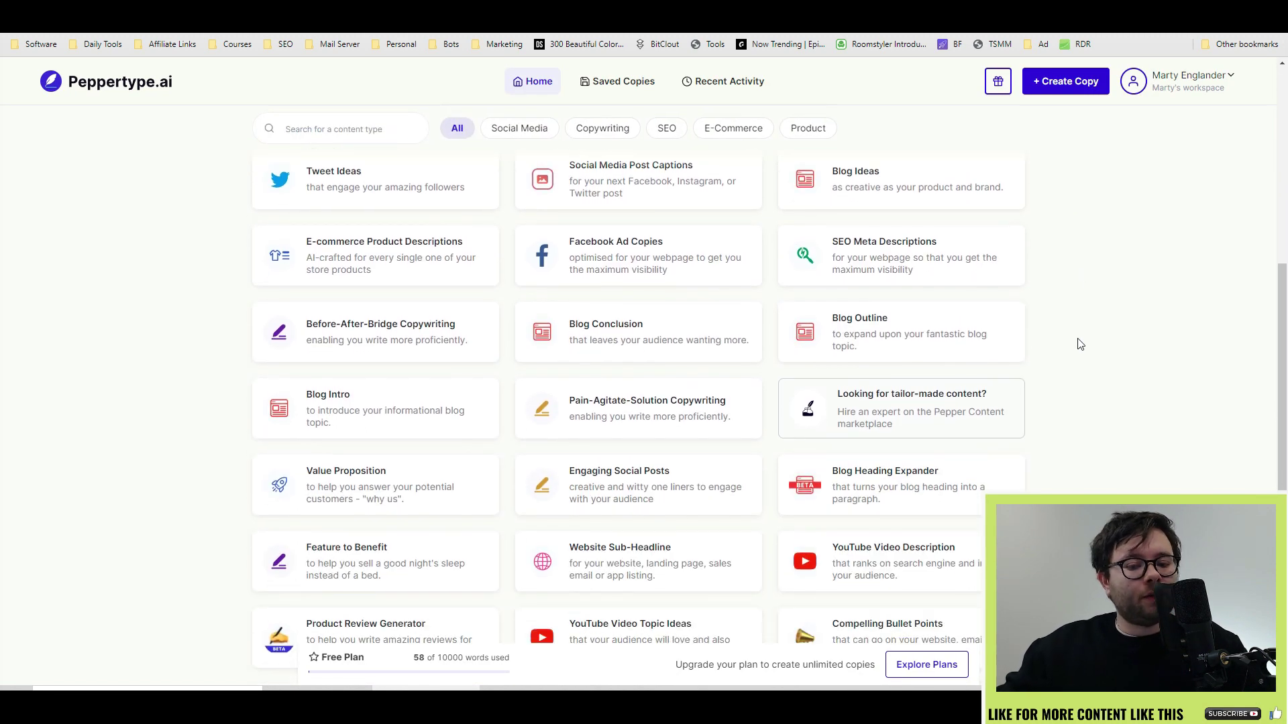
scroll(1080, 344, down, 5)
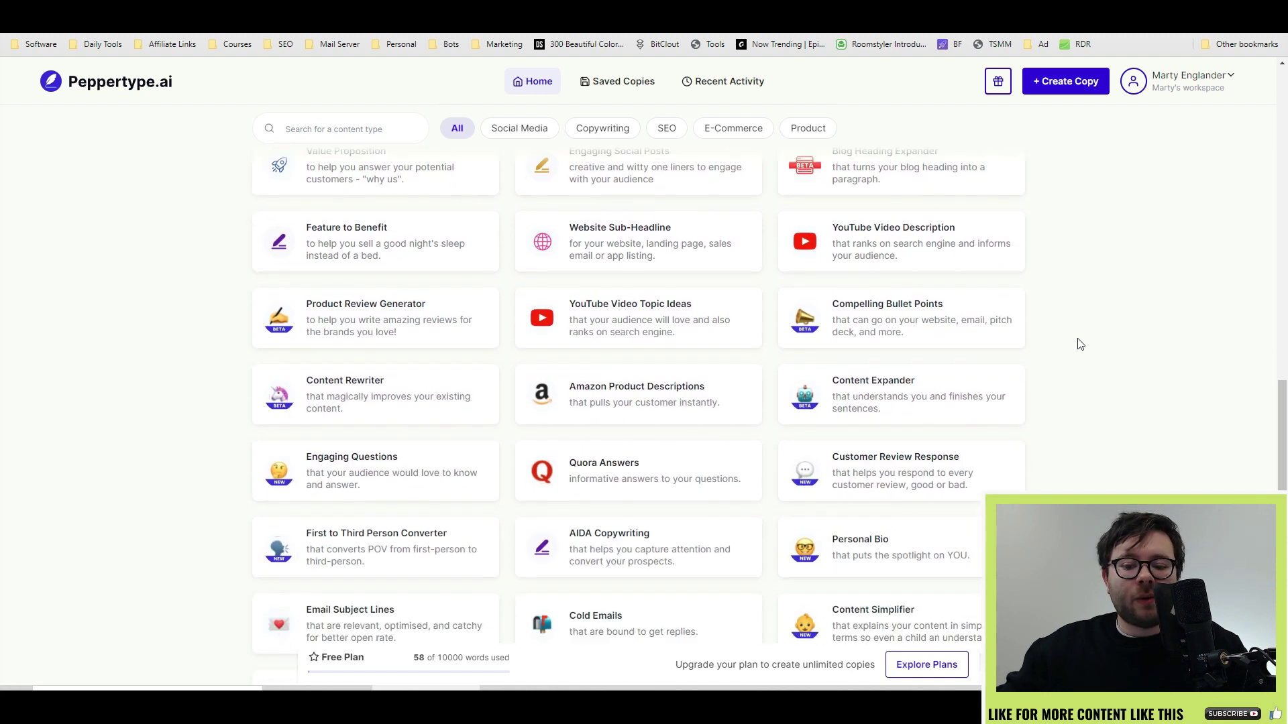
scroll(1080, 344, down, 2)
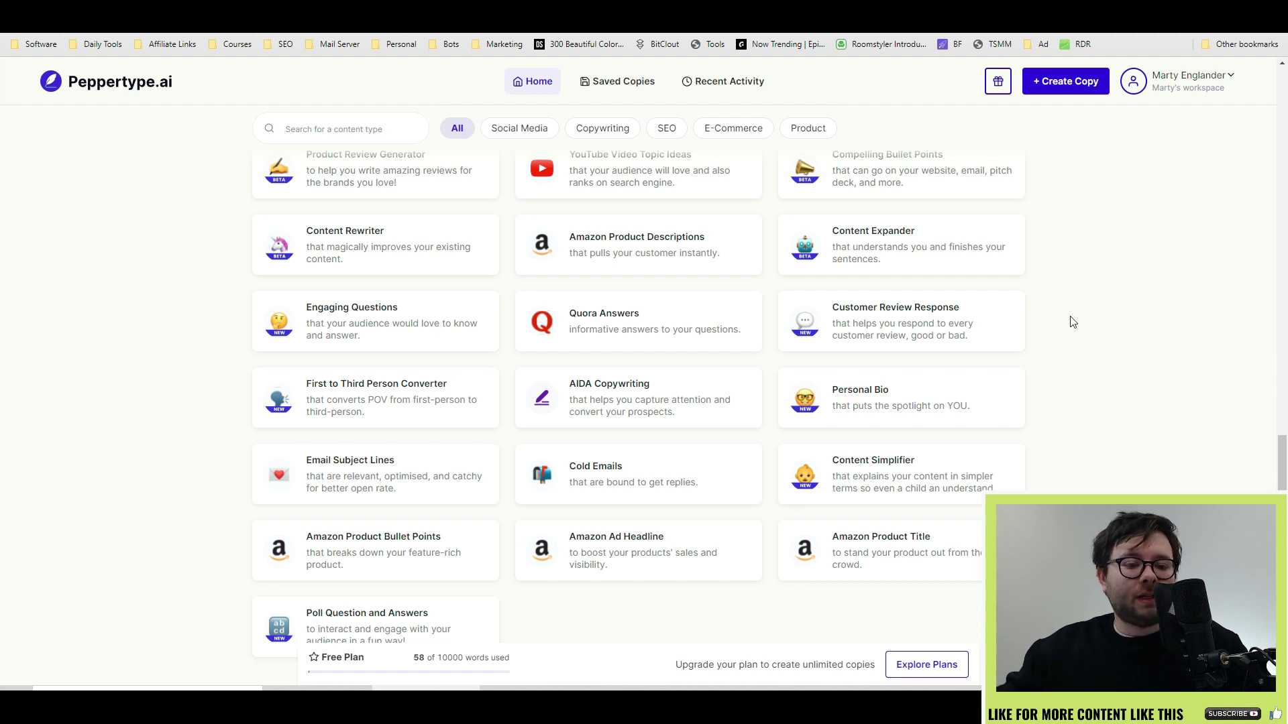
scroll(1073, 321, up, 2)
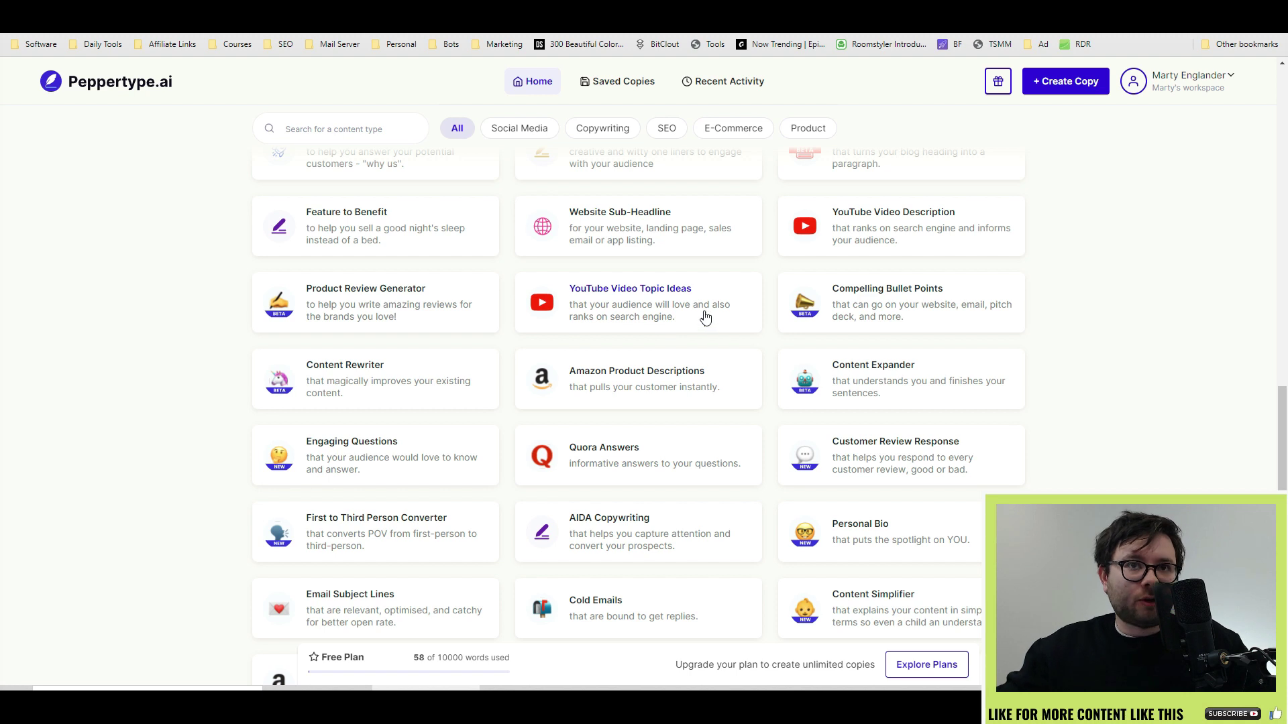
Generate YouTube topic ideas for brand Emailing Rules, topic Email Marketing, keyword Email marketing.
click(667, 310)
click(665, 262)
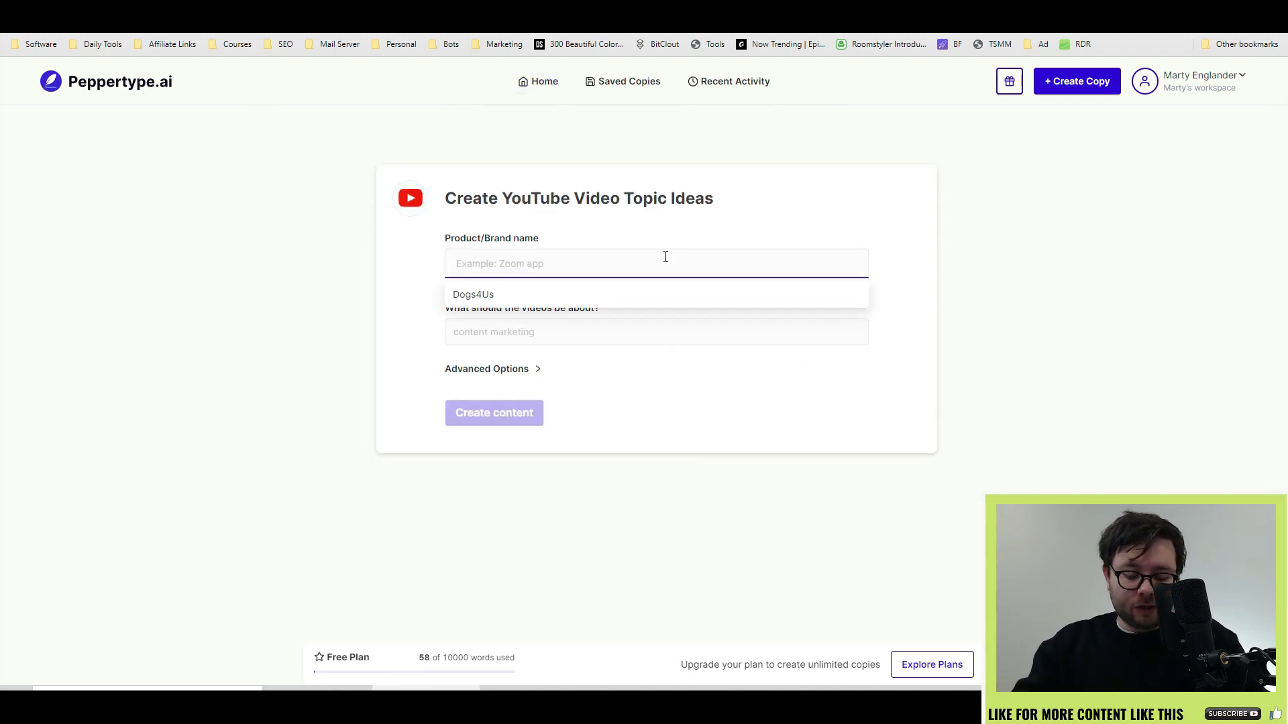
text(Emailing Rules)
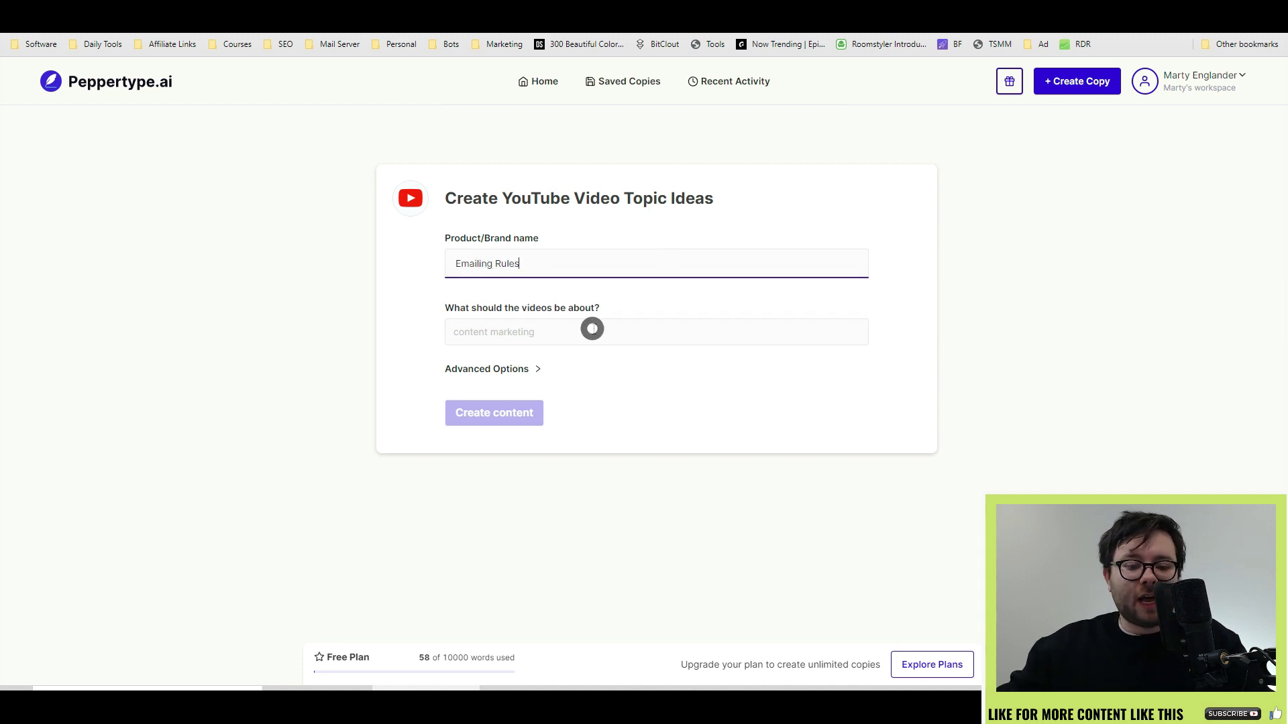
click(592, 329)
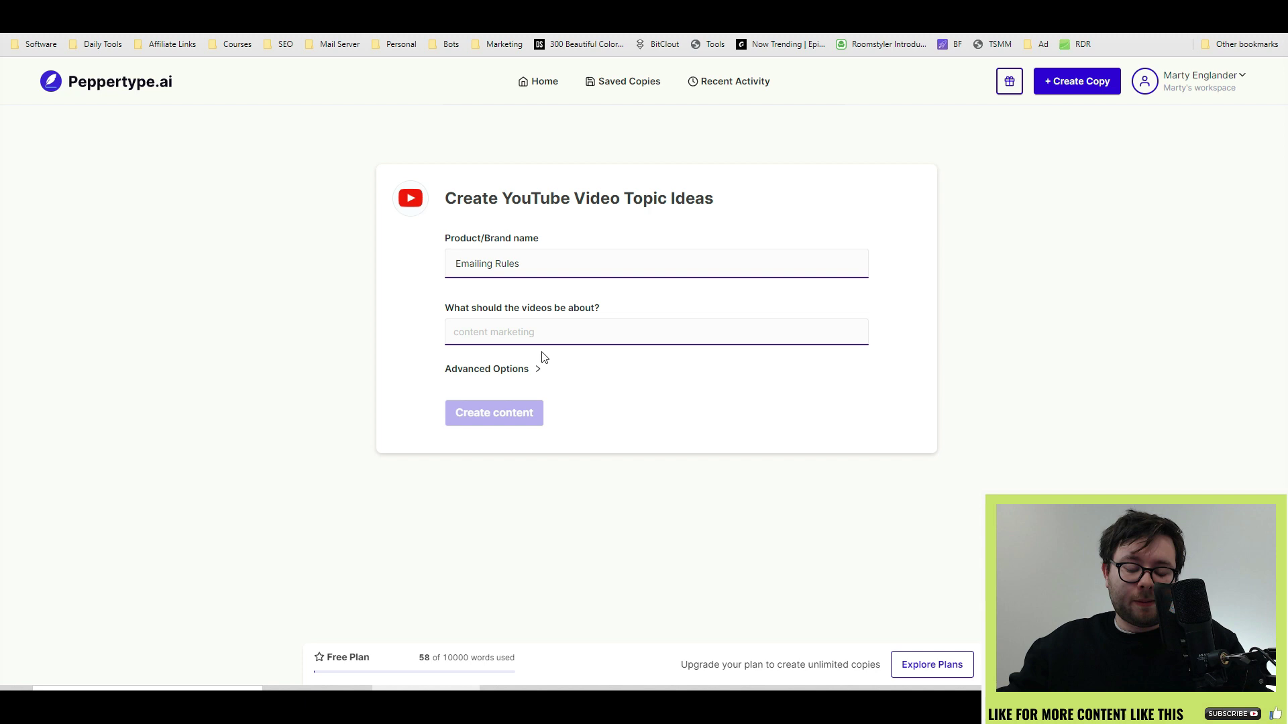
text(Email Marketing)
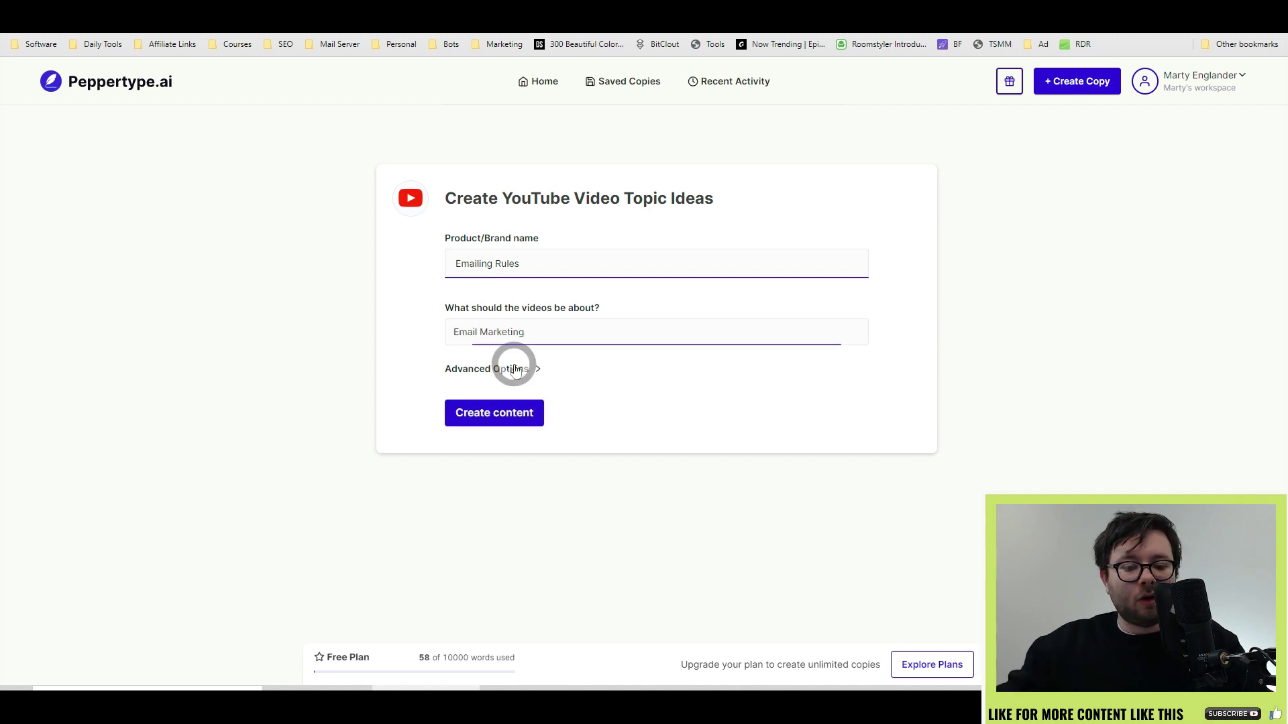
click(463, 370)
click(497, 411)
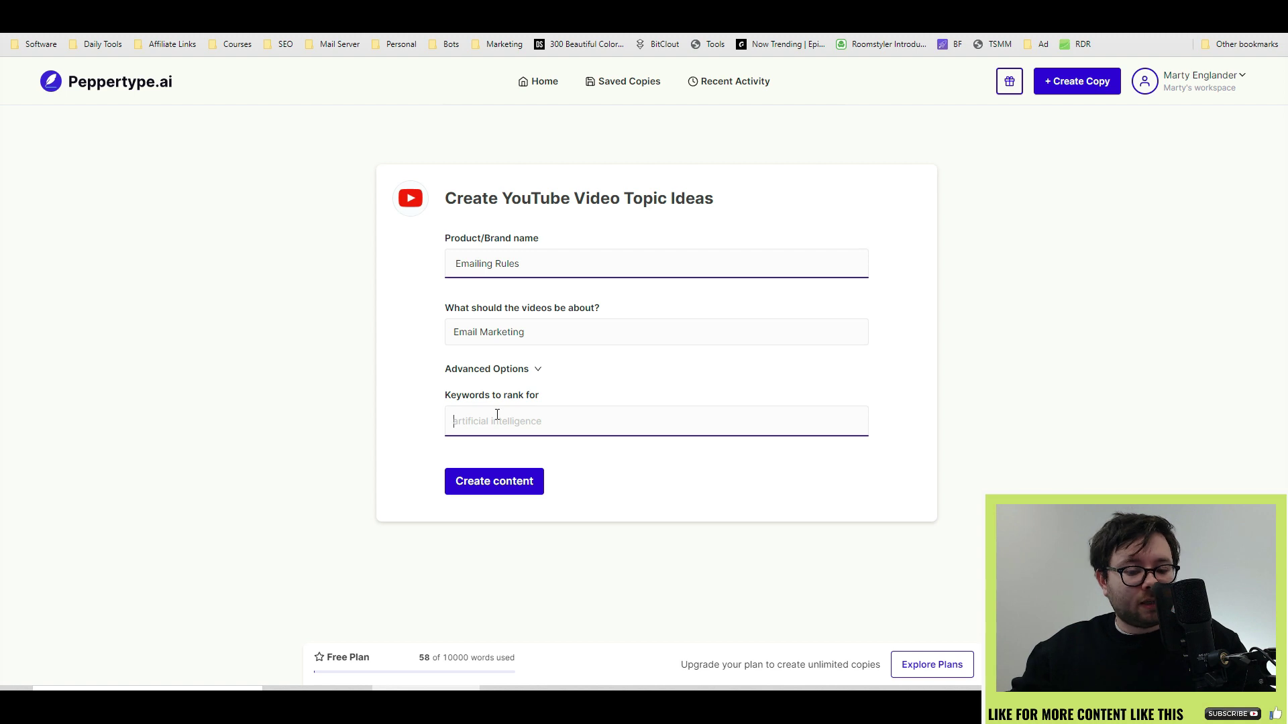
text(Email marketing)
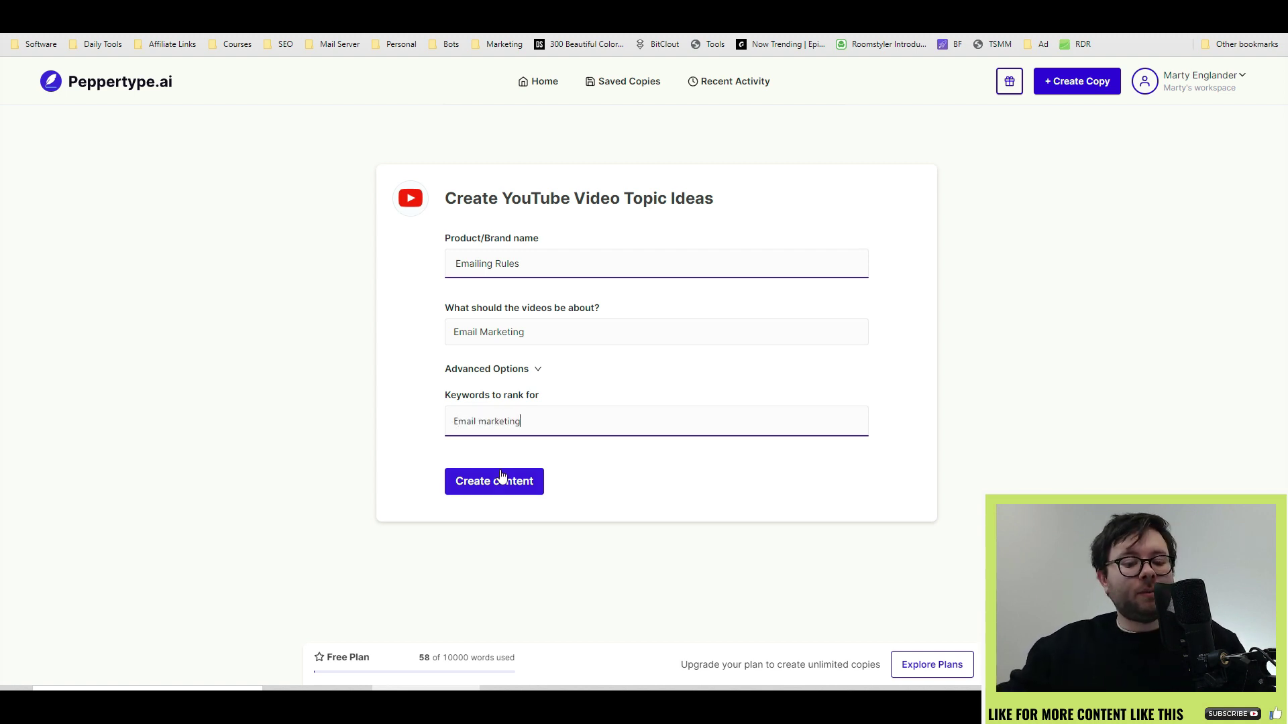
click(497, 484)
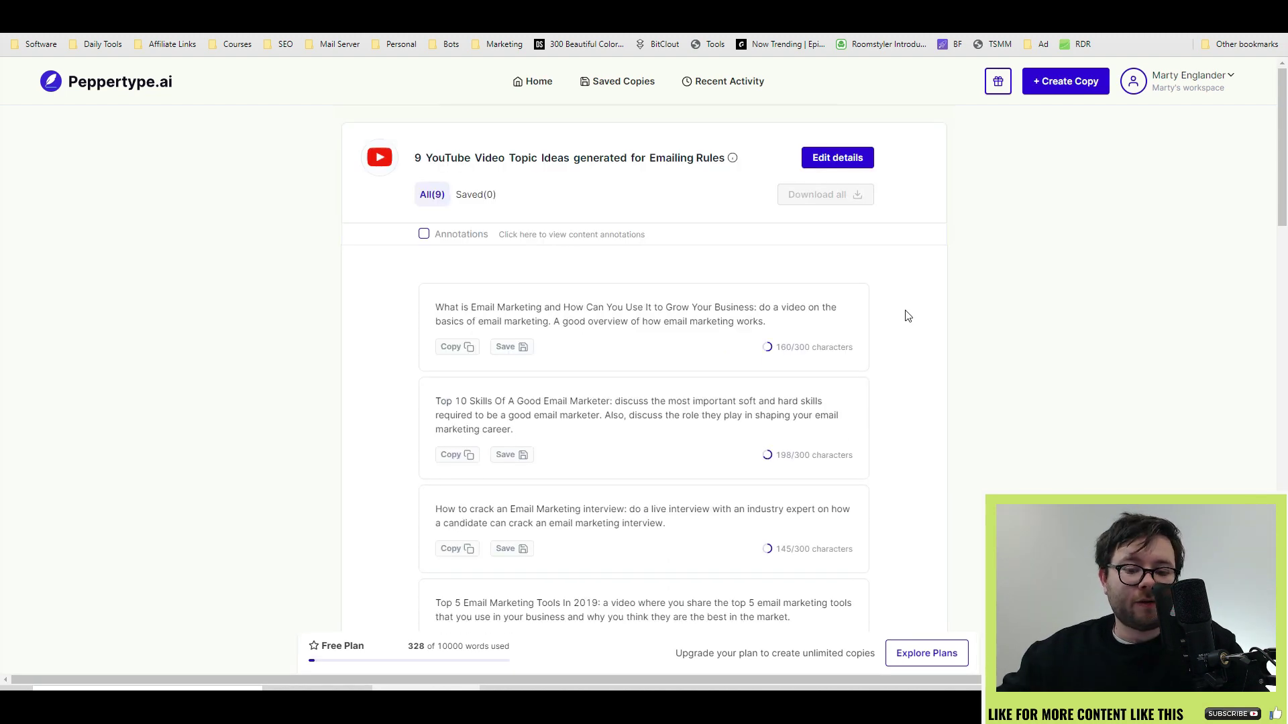
Turn on Annotations and save the 'Top 5 Email Marketing Tools' idea.
scroll(907, 316, down, 1)
scroll(845, 405, down, 3)
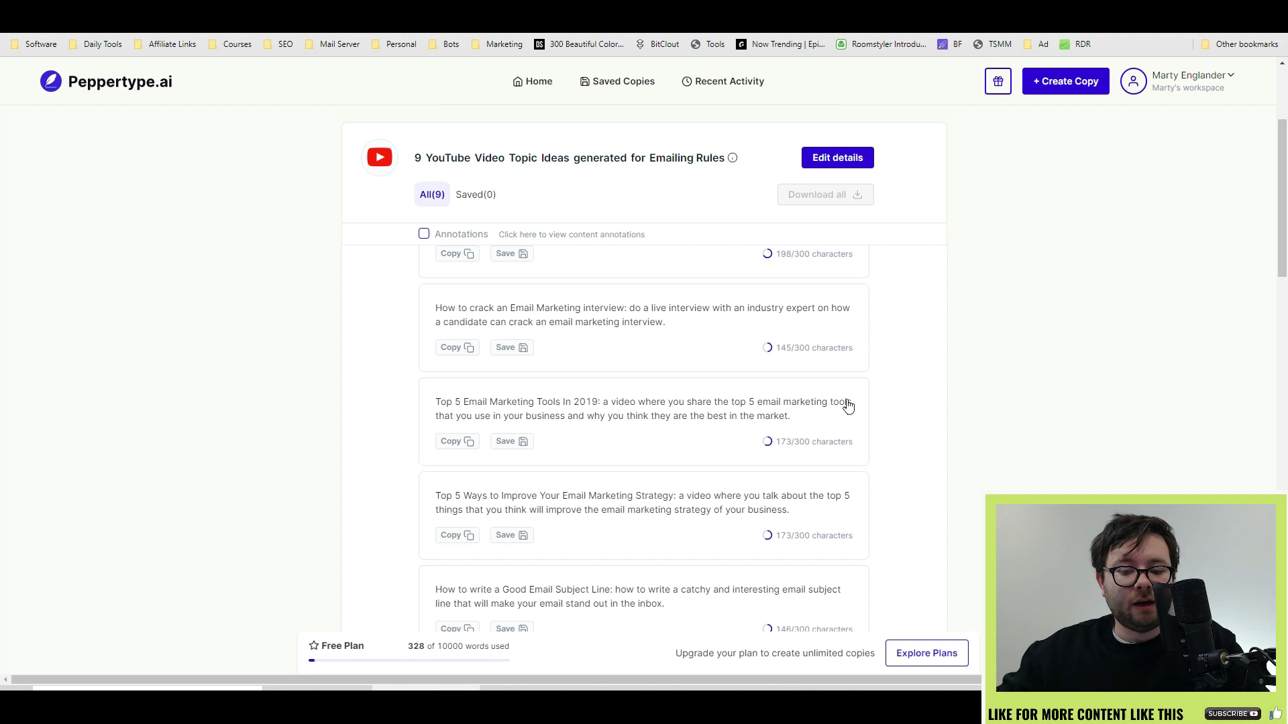
scroll(667, 396, down, 2)
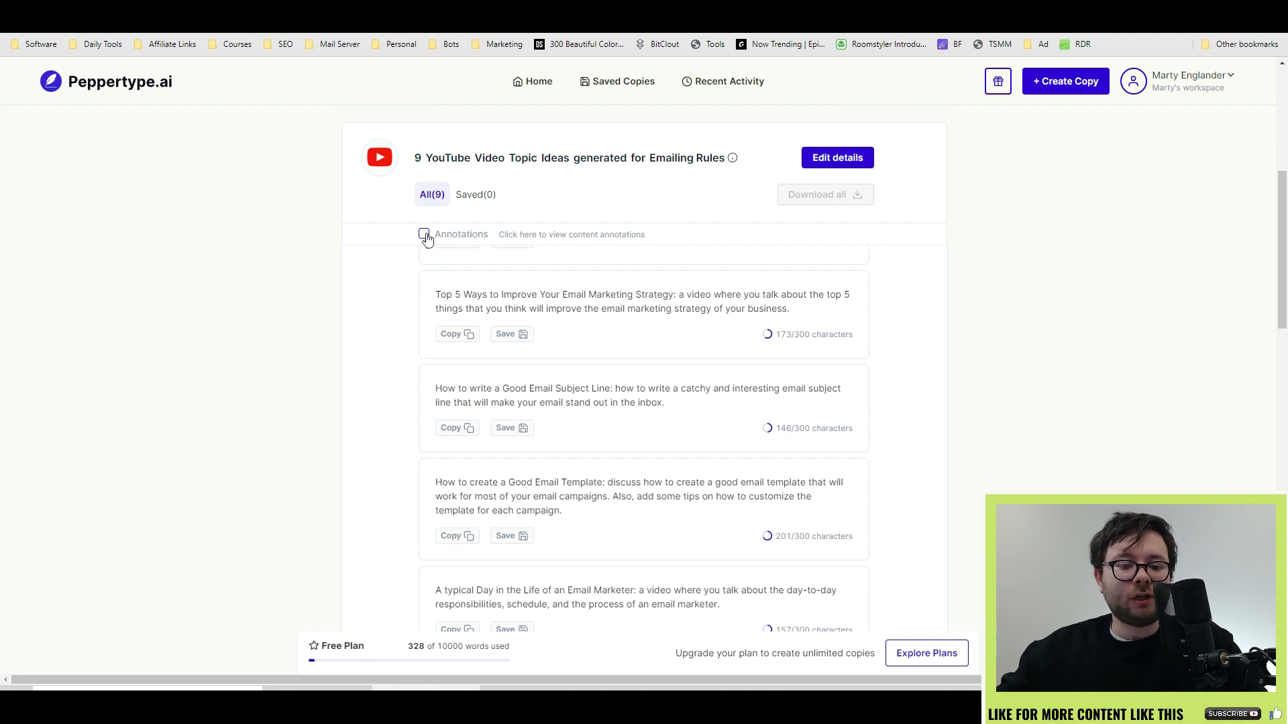
click(424, 234)
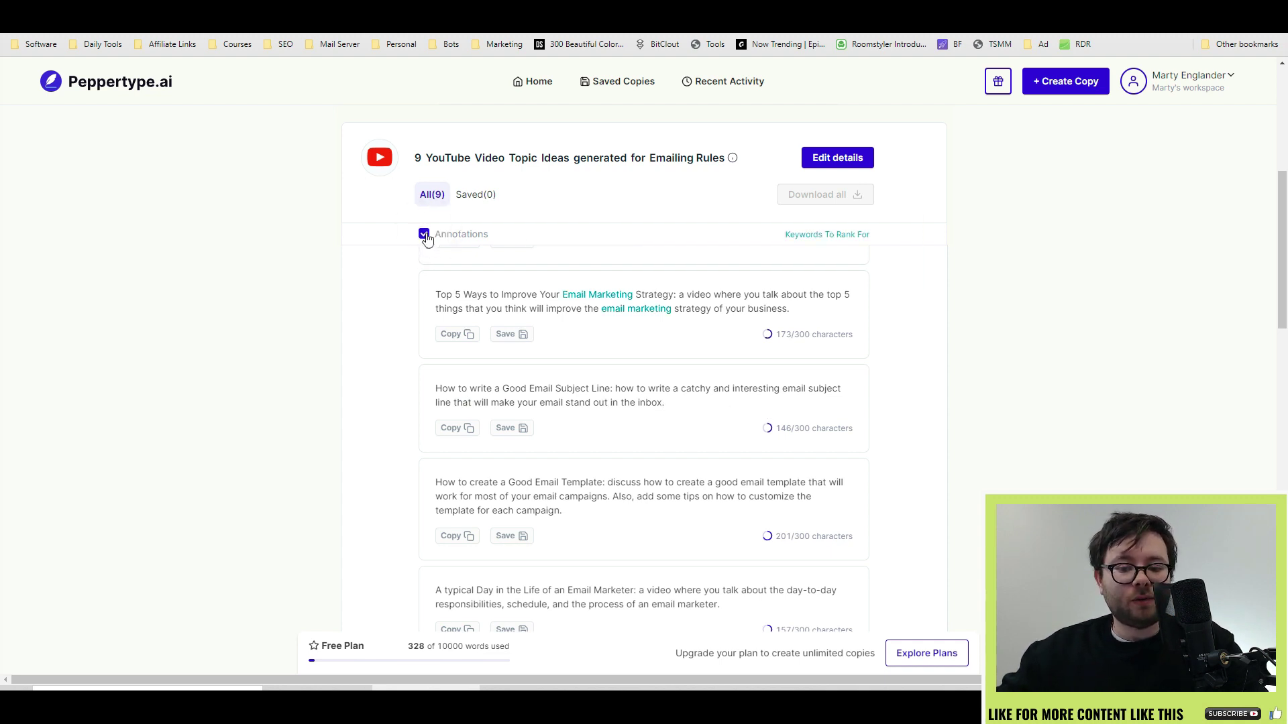
scroll(643, 335, down, 1)
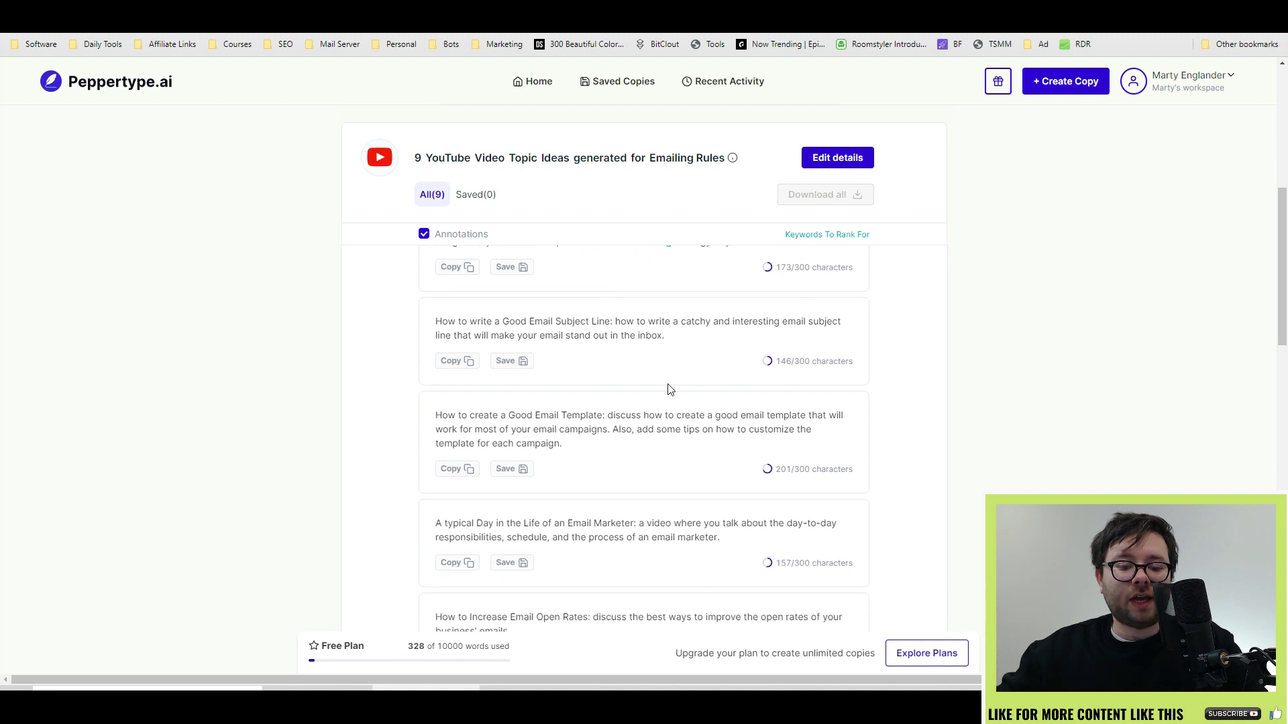
scroll(667, 390, up, 4)
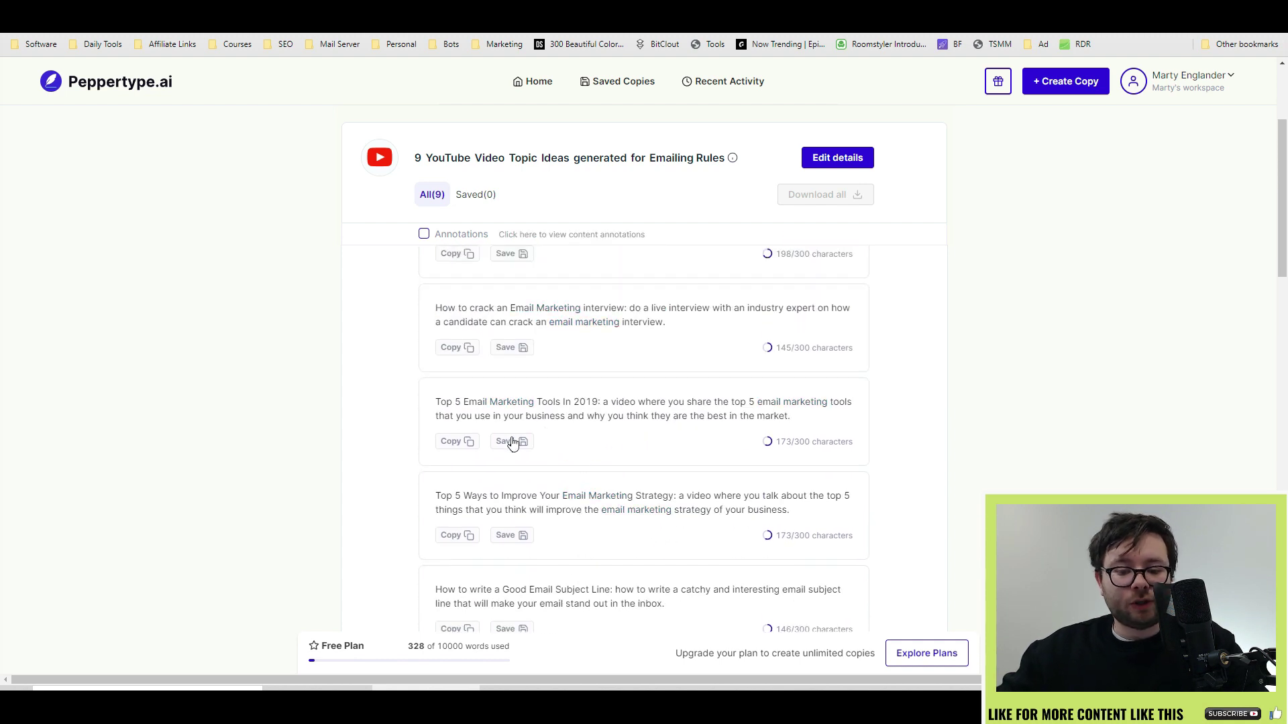
click(513, 442)
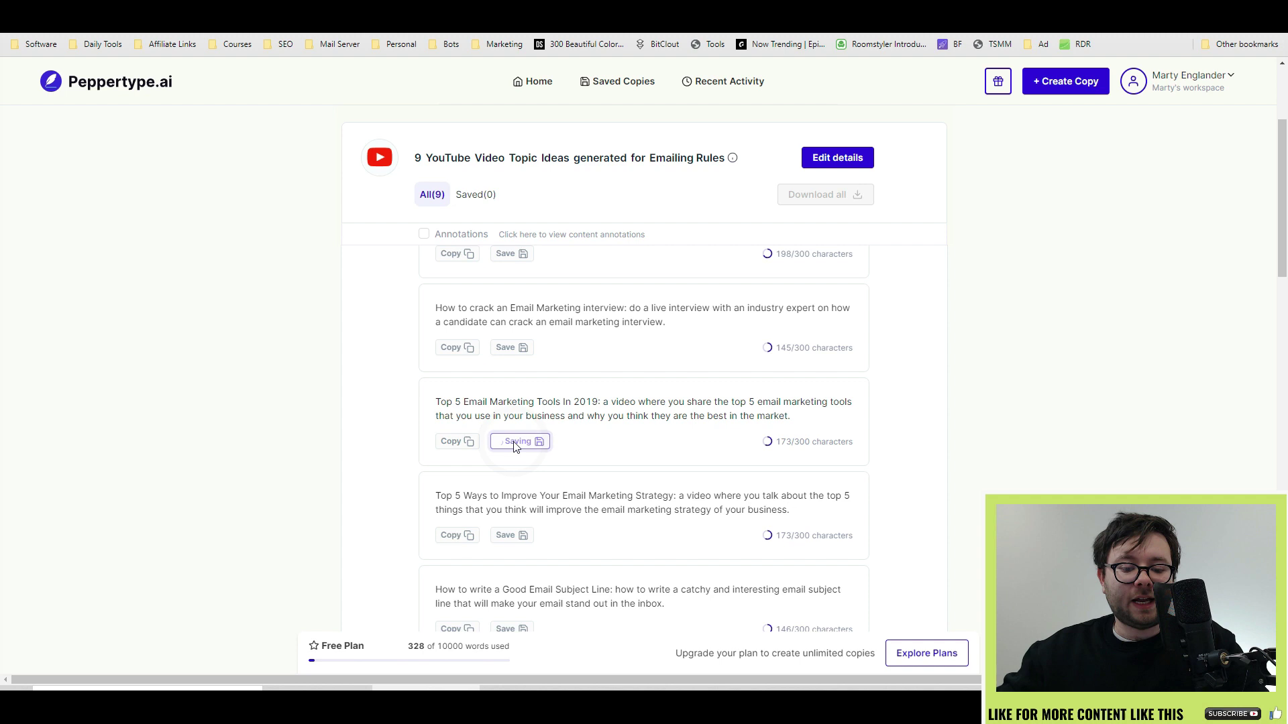
Confirm the YouTube ideas copy in Saved Copies, then start a Quora Answers copy.
click(617, 82)
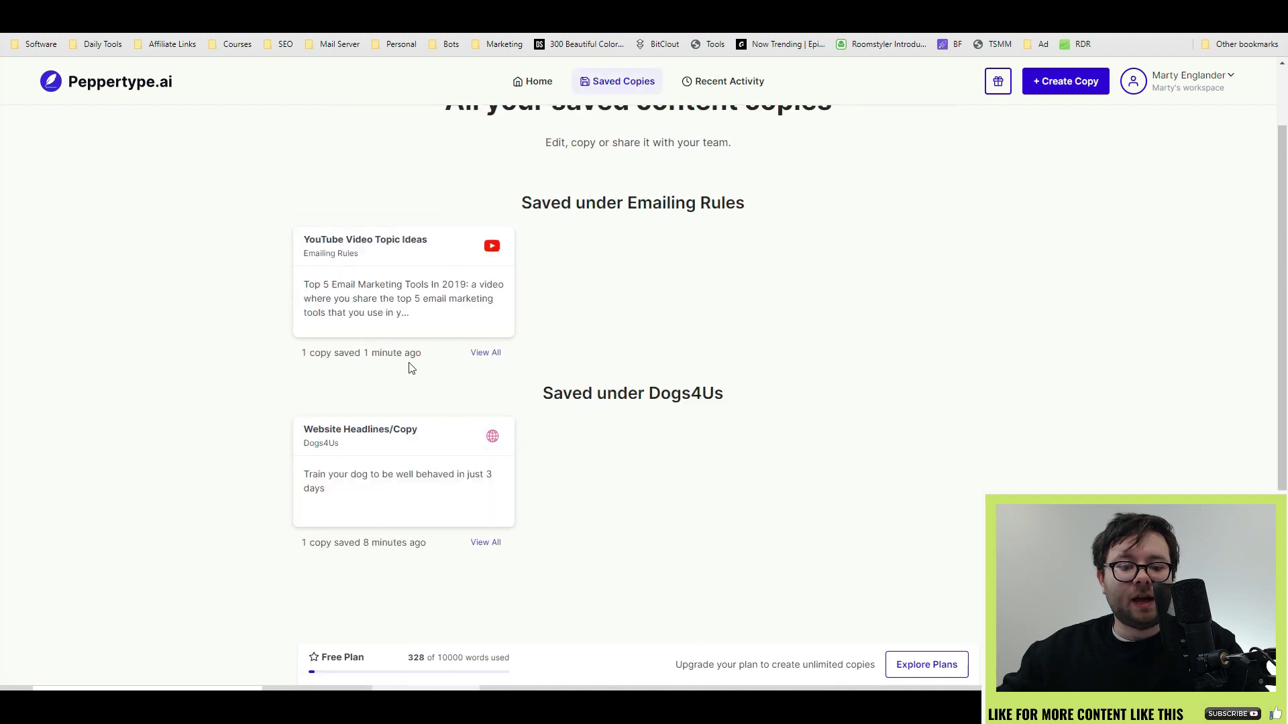
click(356, 279)
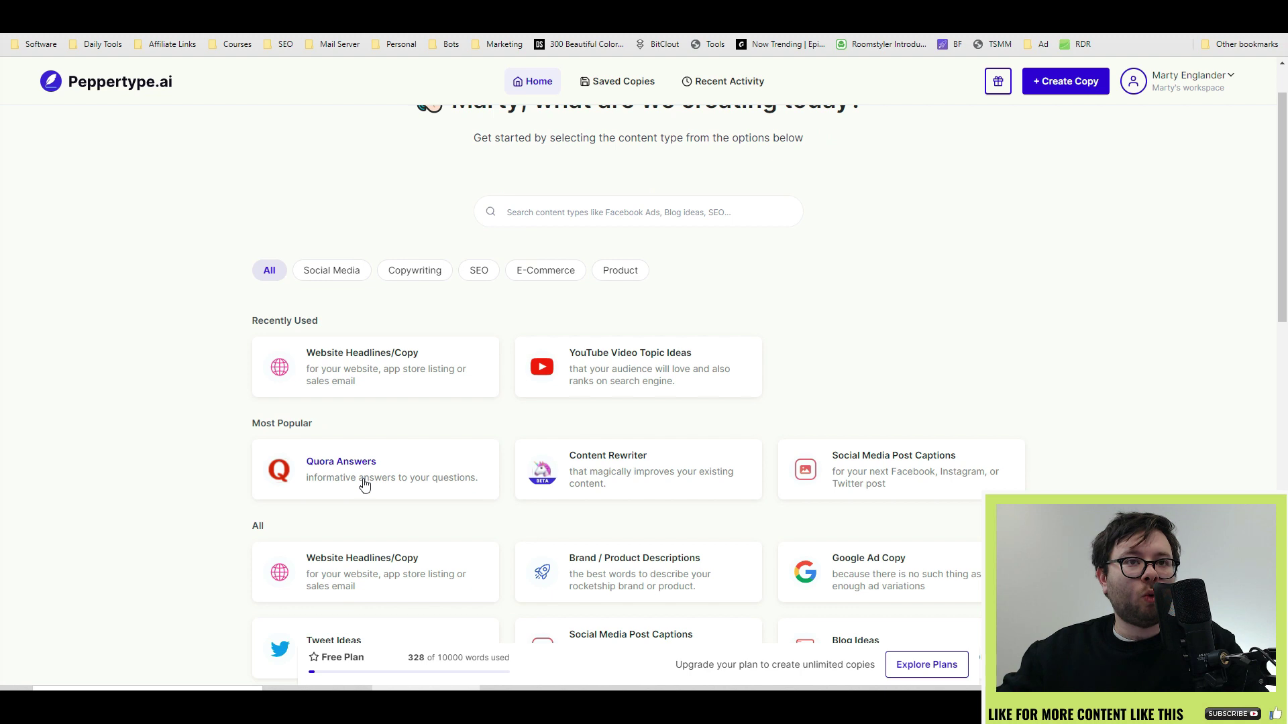
click(364, 483)
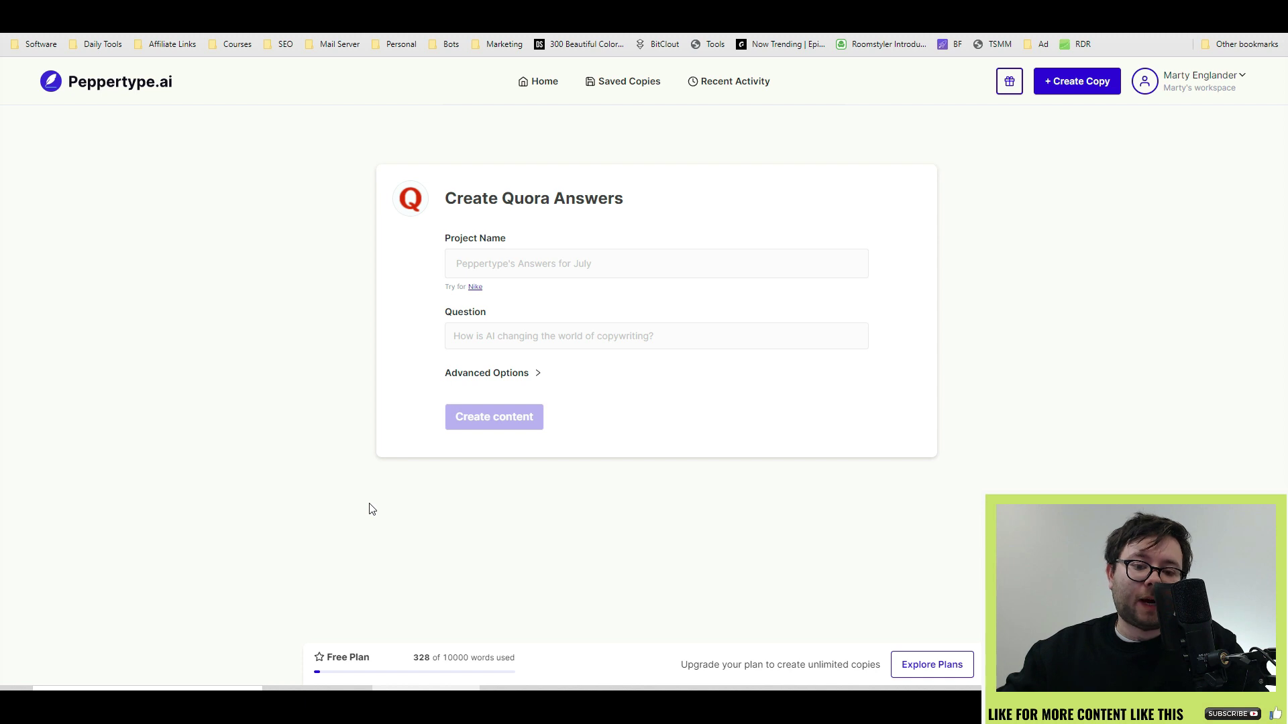
Enter project name 'Youtube Rankings' and question 'How to get more youtube subscribers'.
click(716, 253)
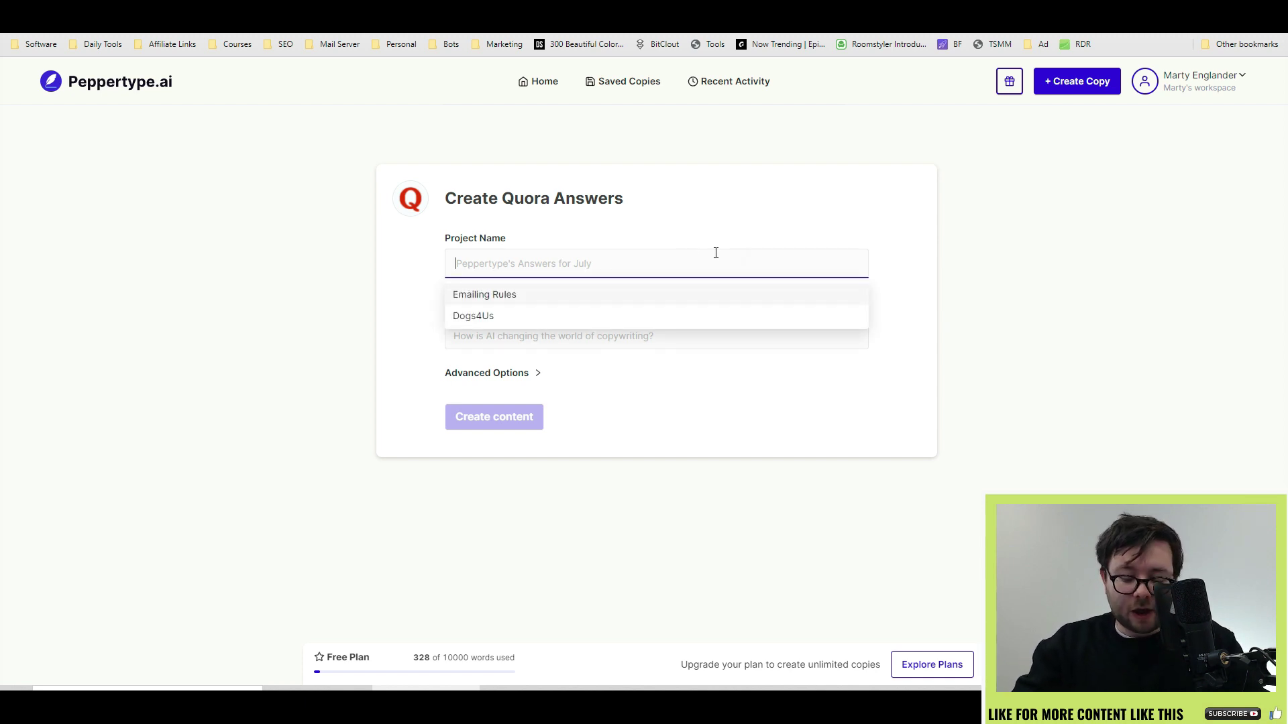
text(Youtube rankins)
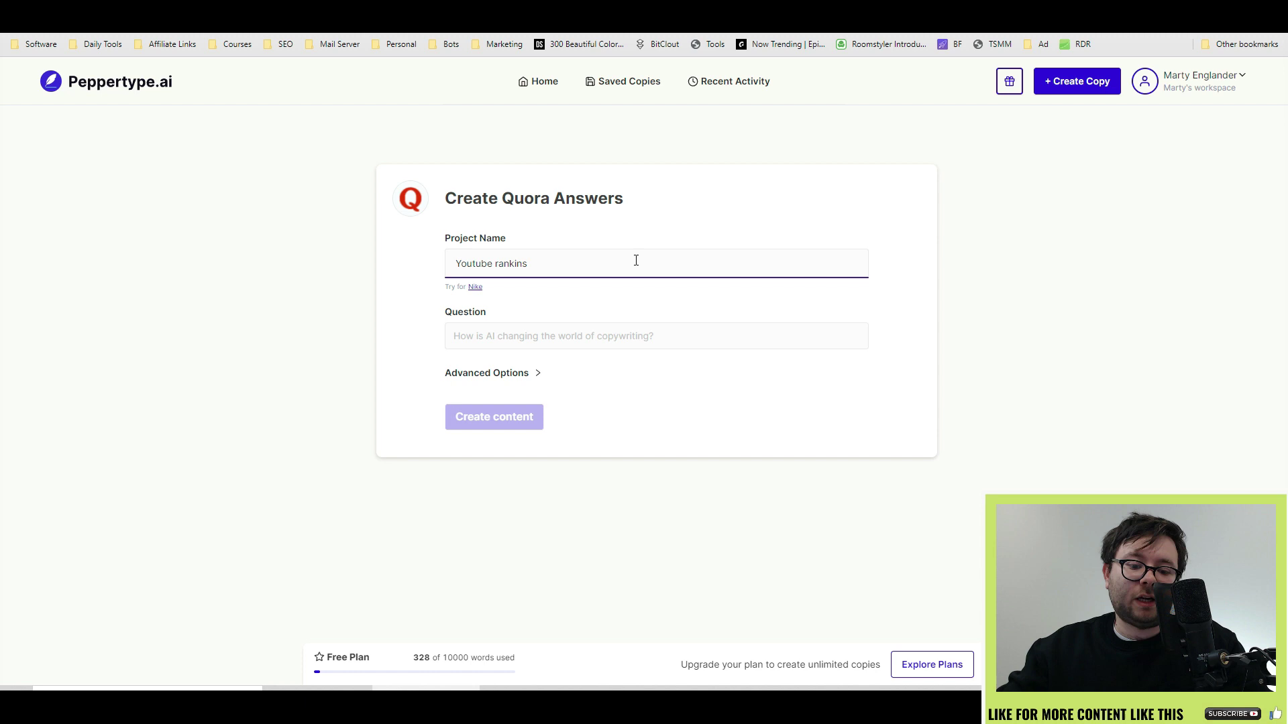
click(638, 339)
click(543, 334)
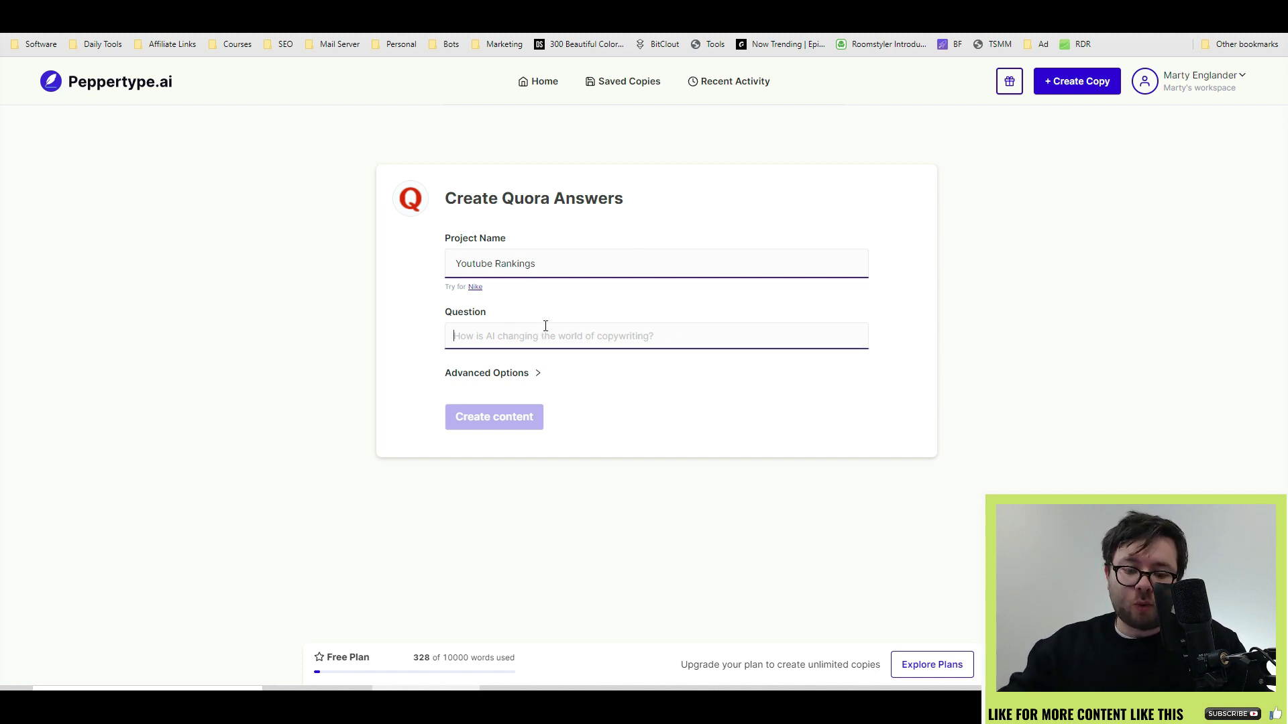
text(How to get more youtube sub)
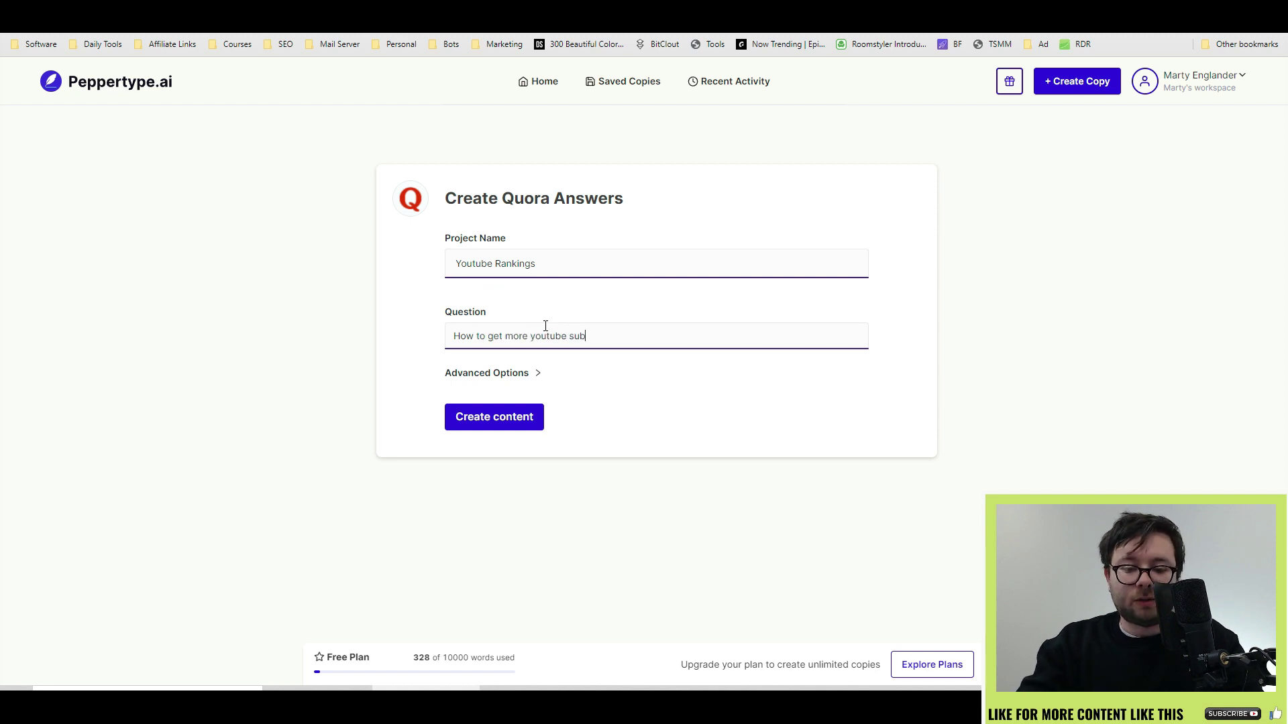
text(scribers)
In Advanced Options, fill the things to include and a James Bond tone, then generate.
click(529, 373)
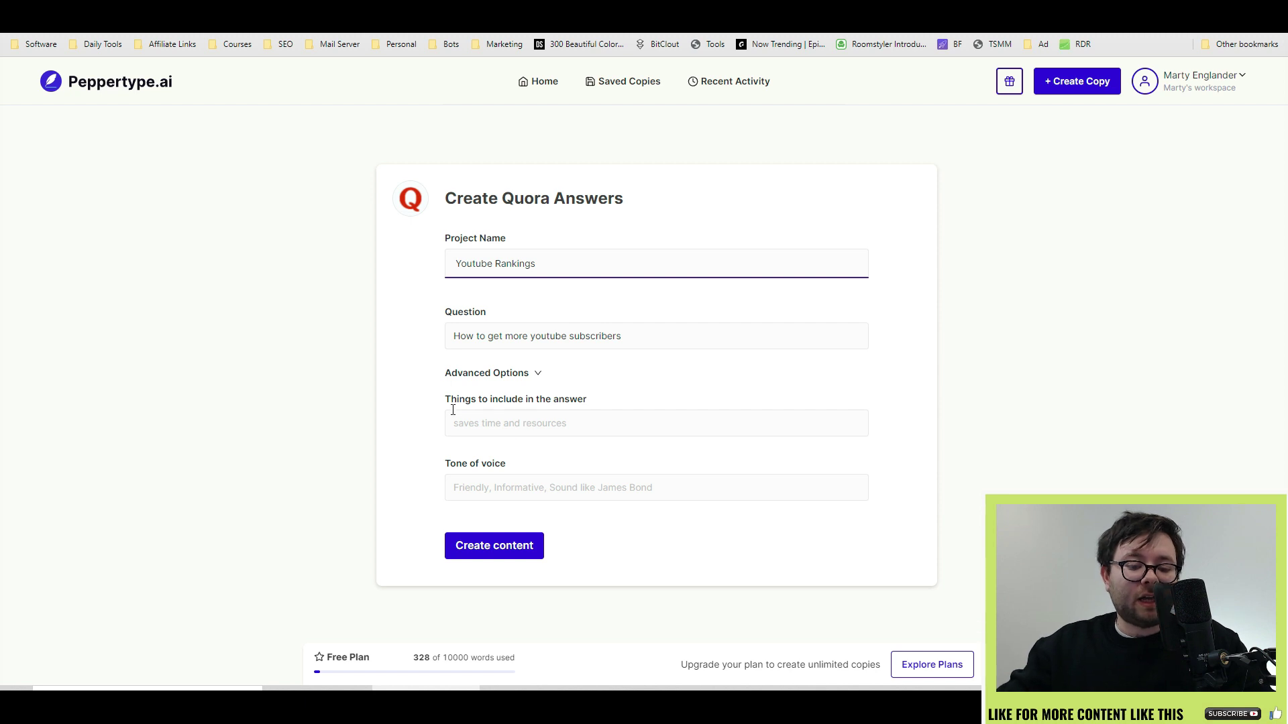
click(548, 416)
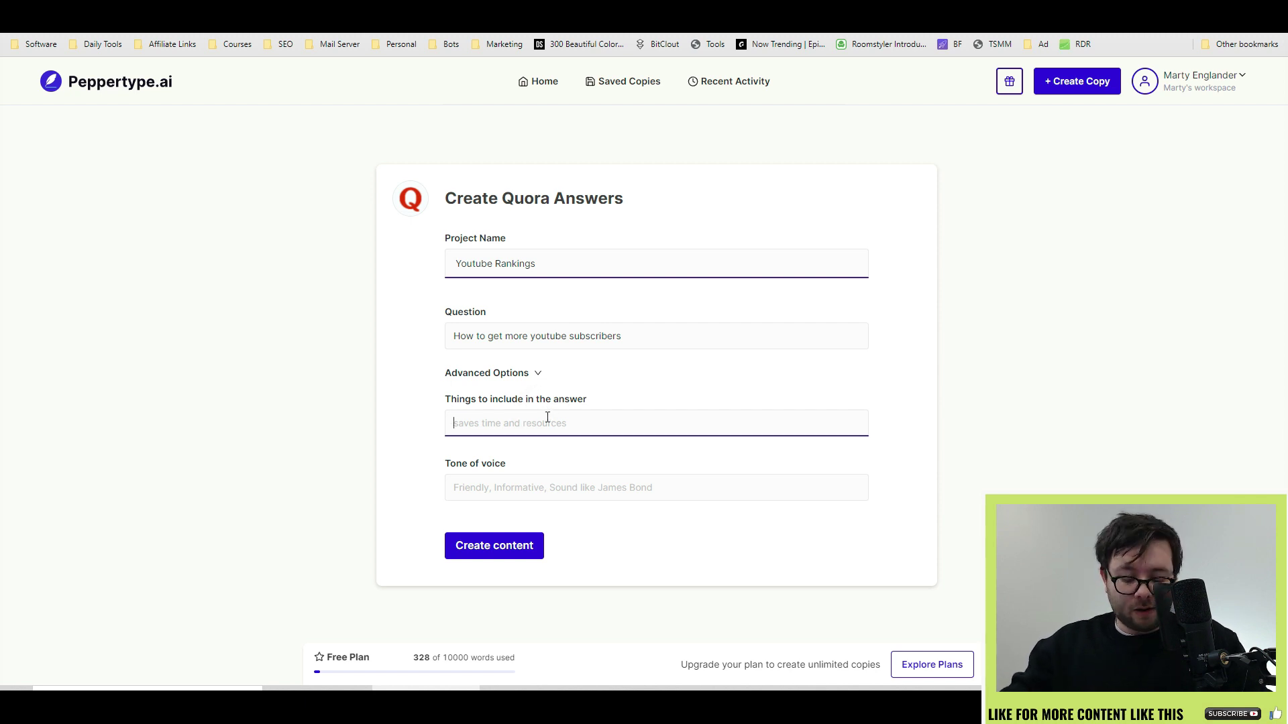
text(m)
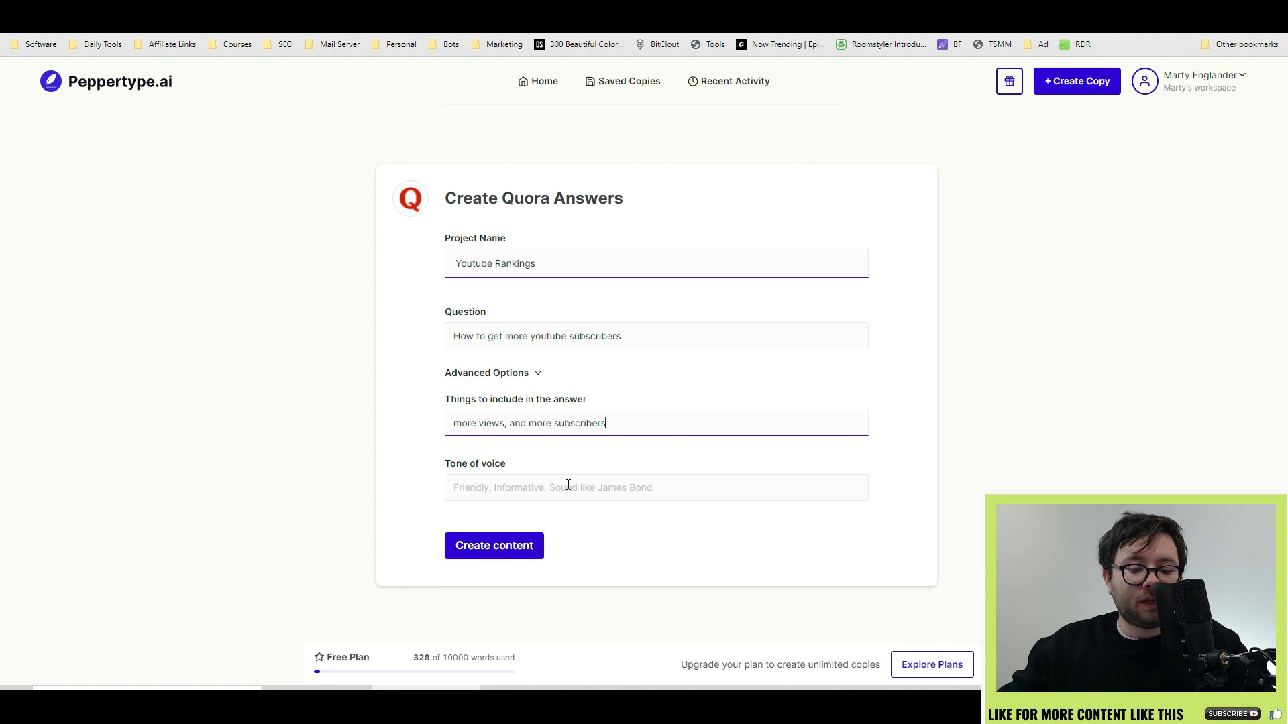
click(566, 485)
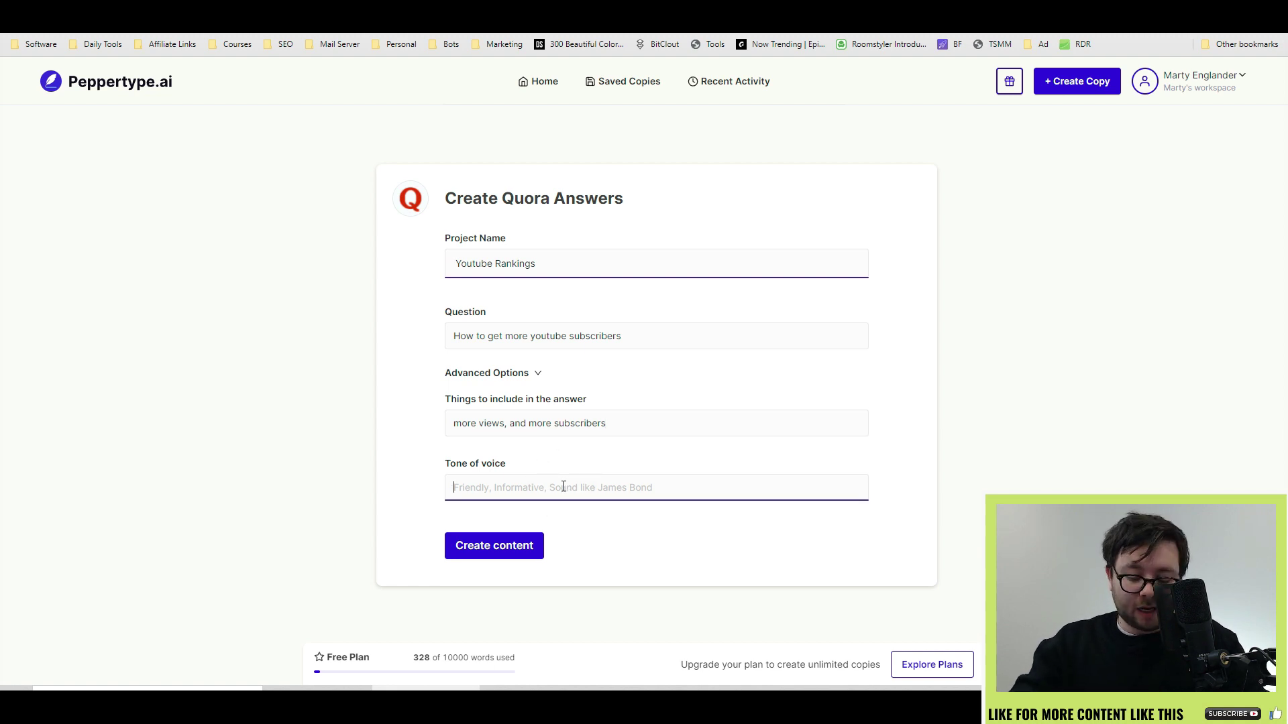
text(James Bond)
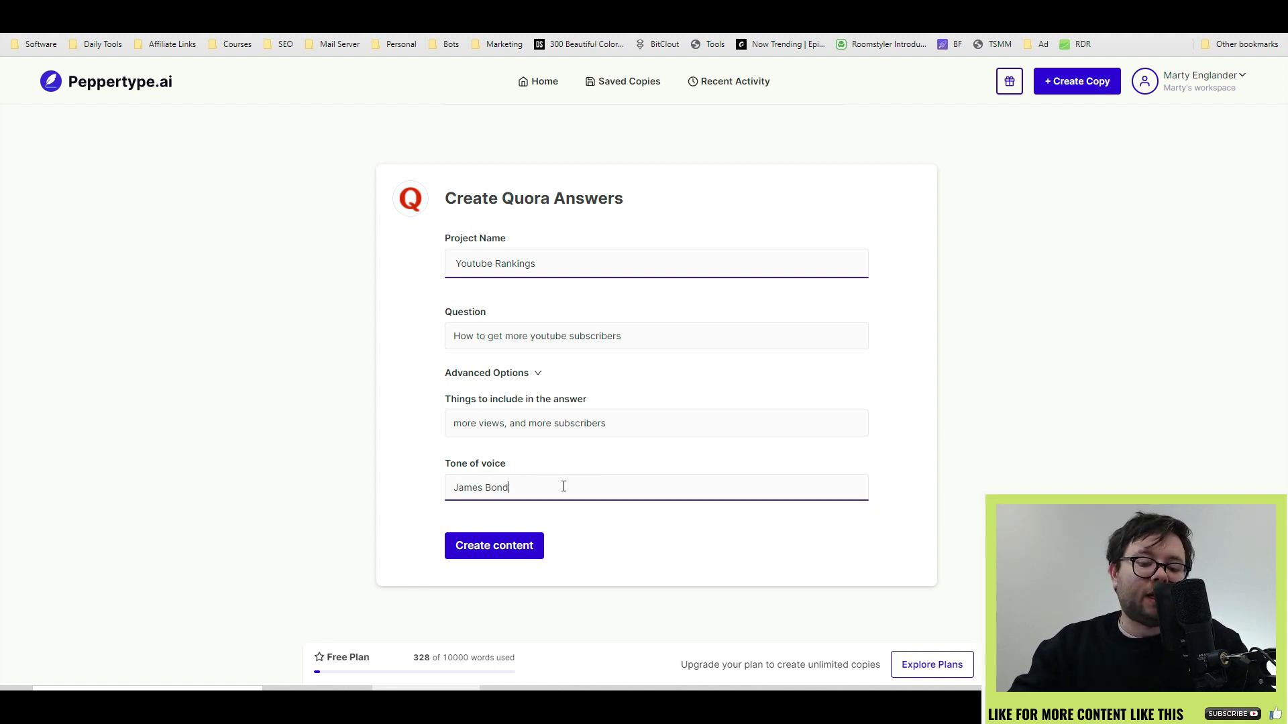
click(511, 554)
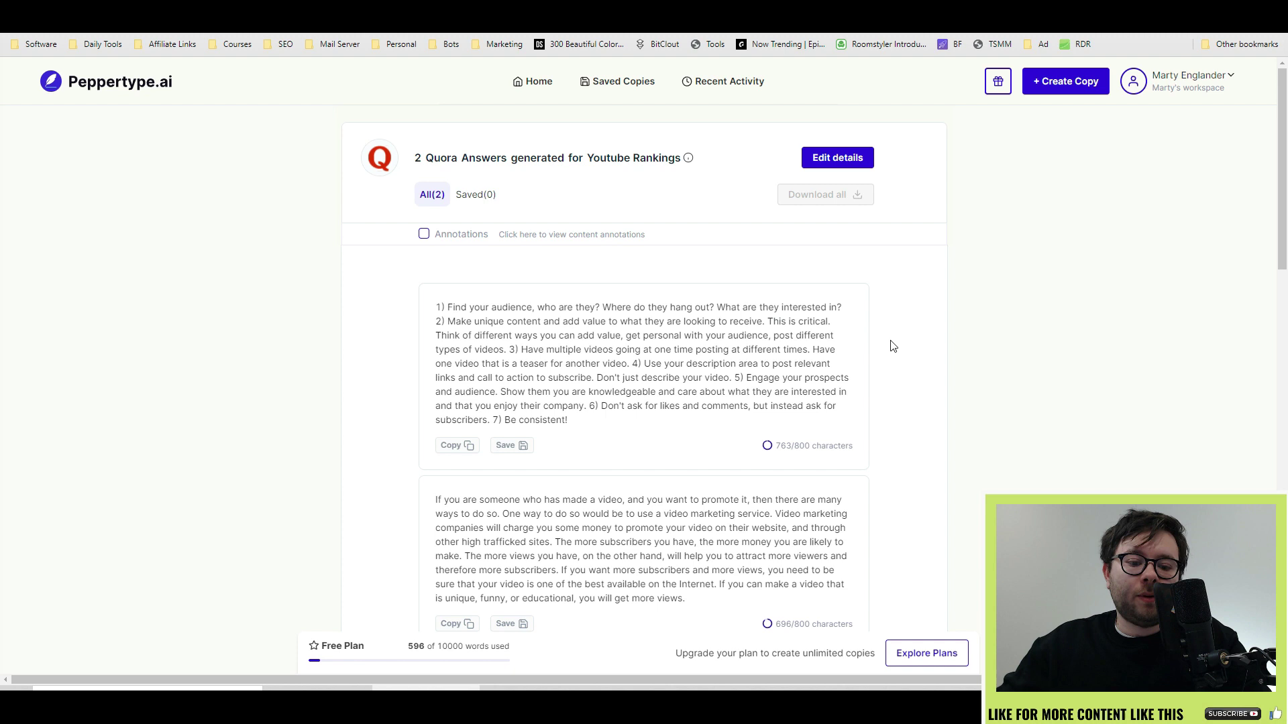
Save the first Quora answer, then enter brand PepperTypes and paste its description to rewrite.
click(508, 445)
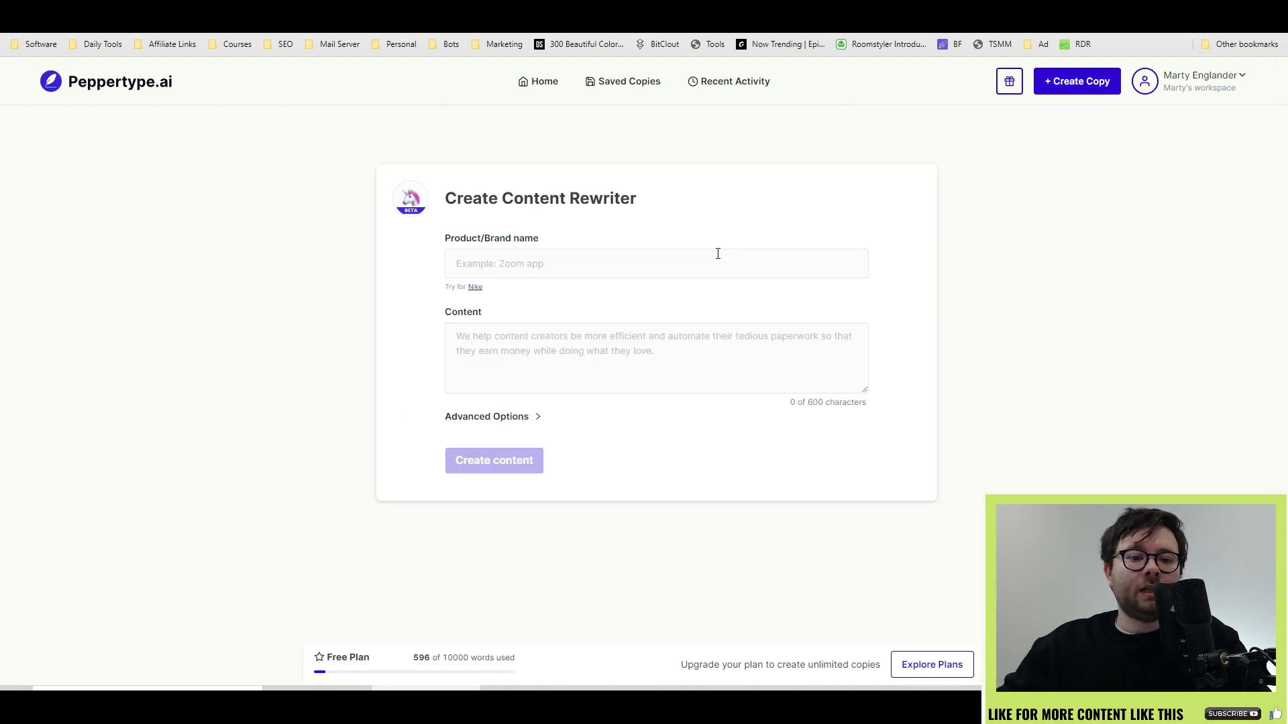
click(706, 262)
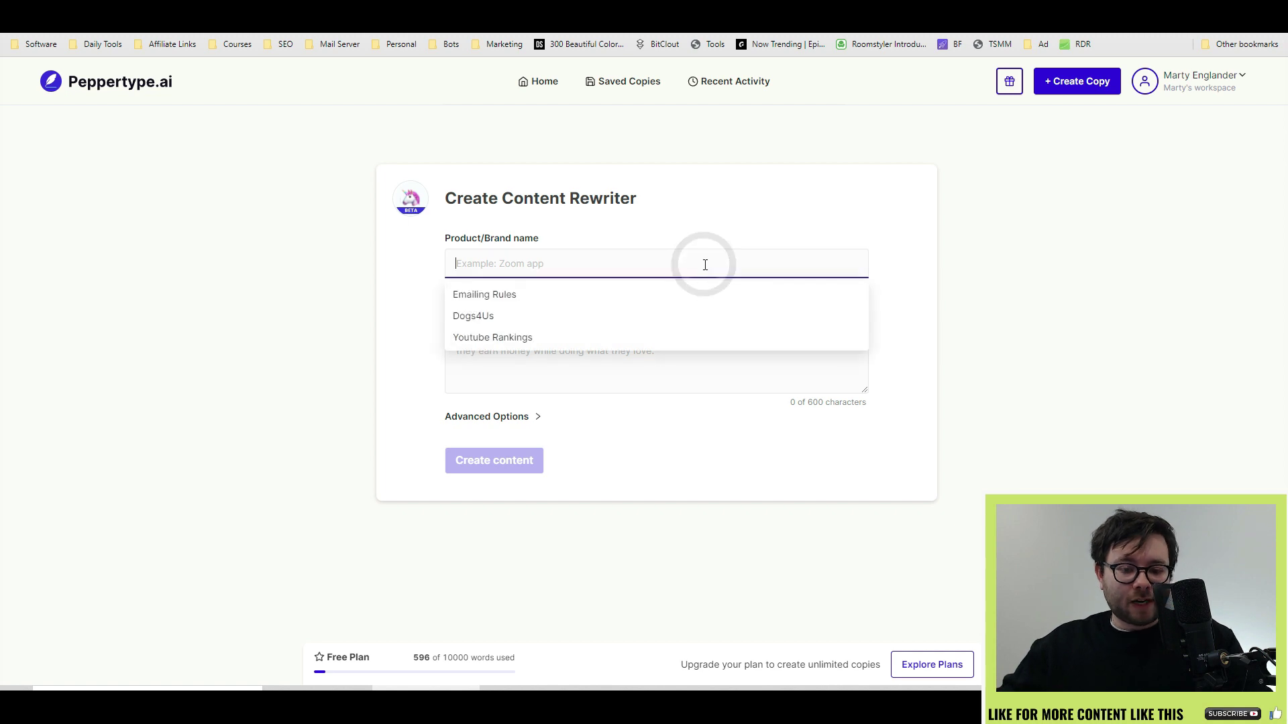
text(PepperTypes)
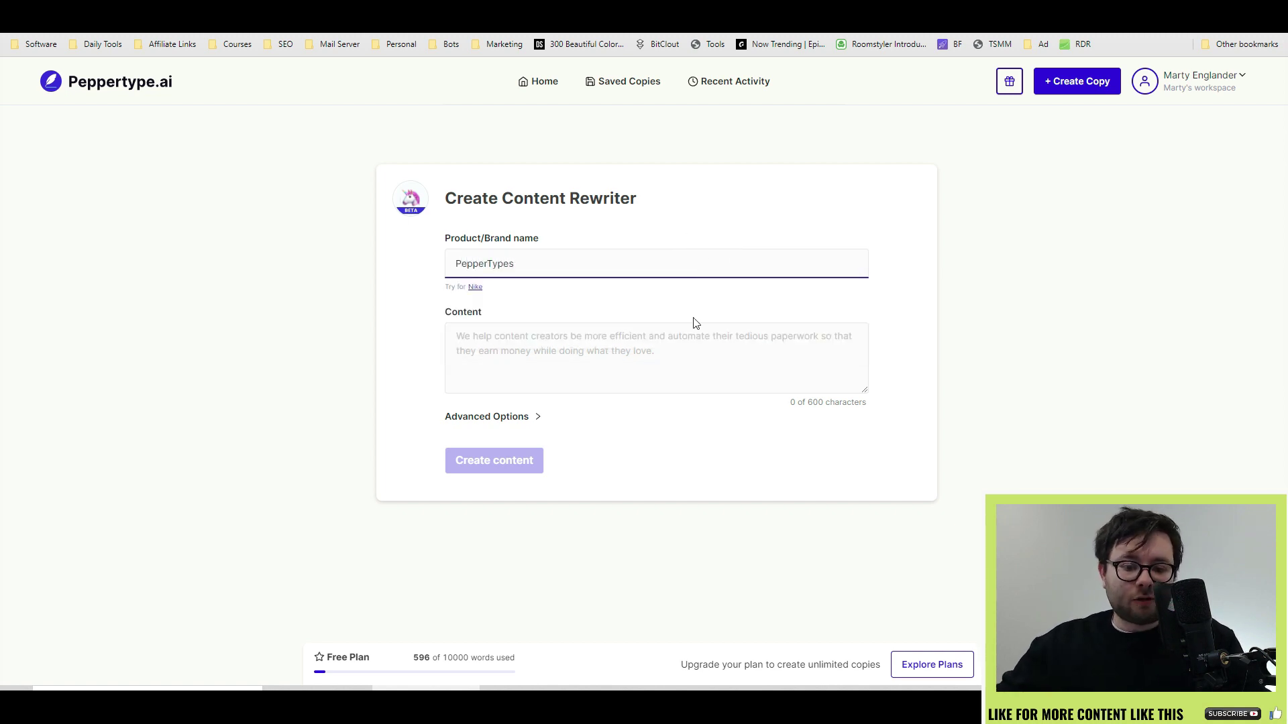
click(684, 360)
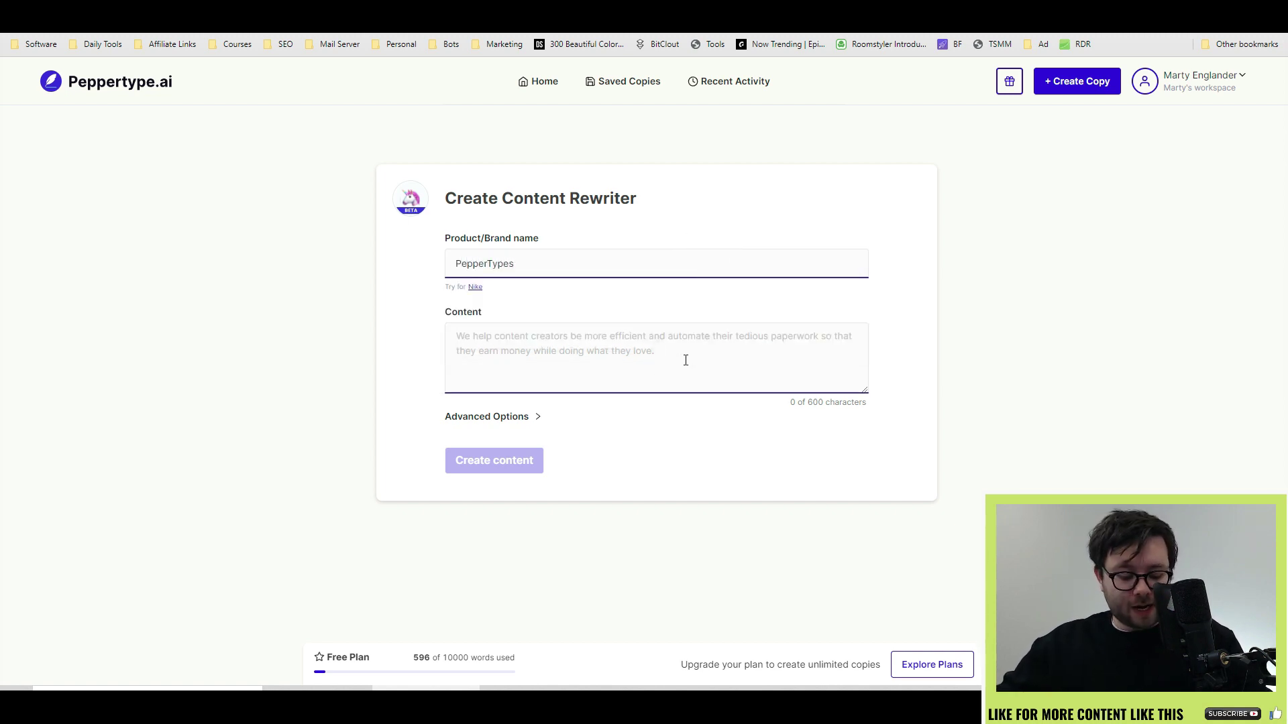
text(Peppertype.ai is an AI-powered content generation tool that creates engaging content for a variety of channels in just seconds.)
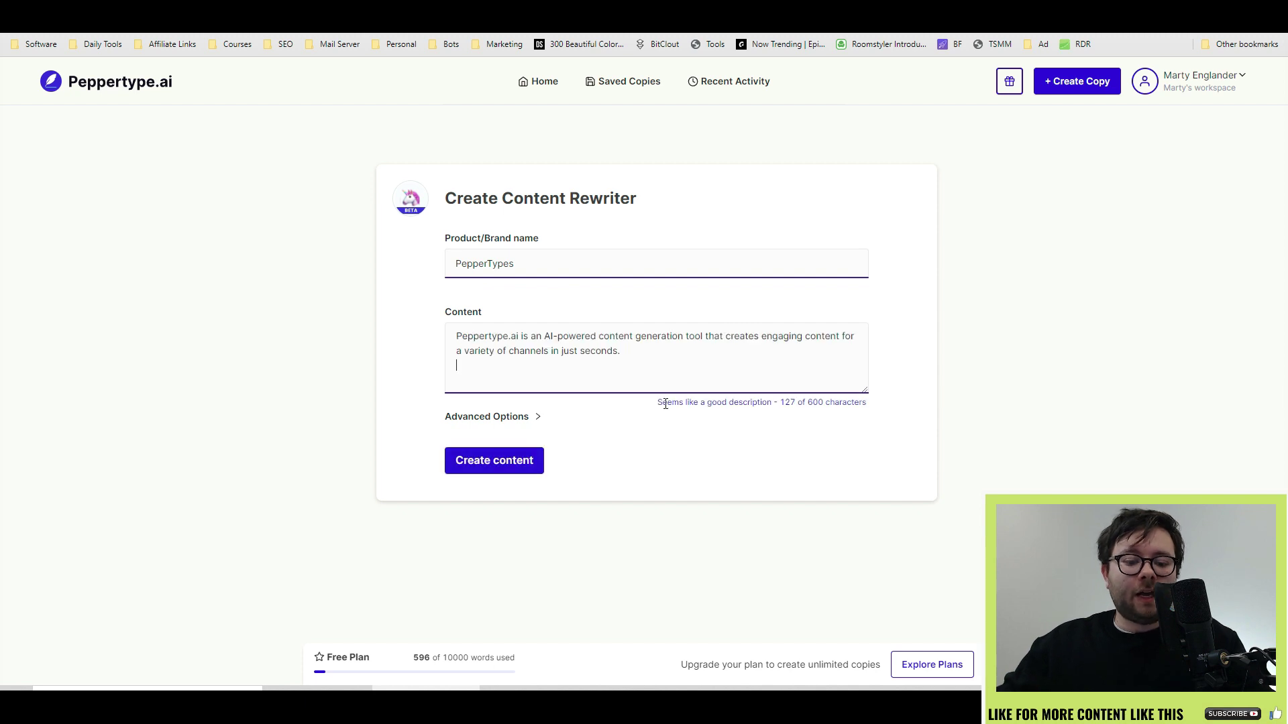
Set the tone of voice to Professional and generate the rewrites.
drag(662, 403, 872, 408)
click(778, 402)
click(647, 419)
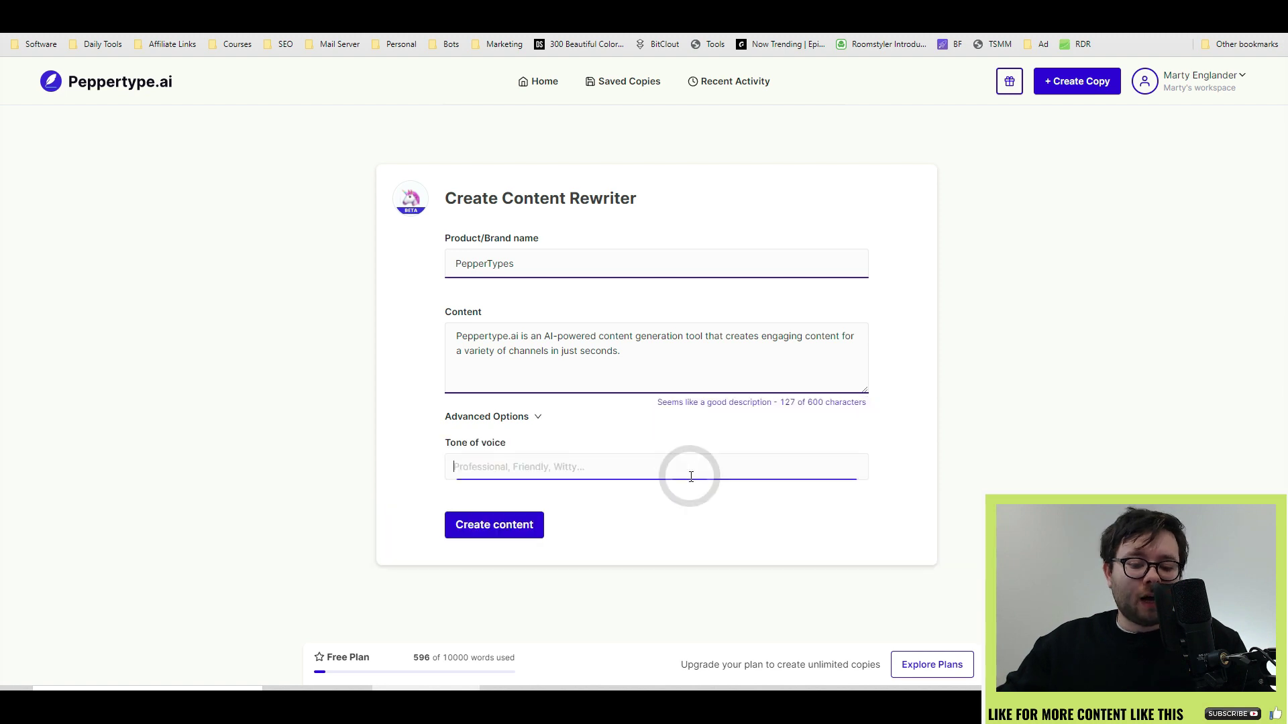
text(Professional)
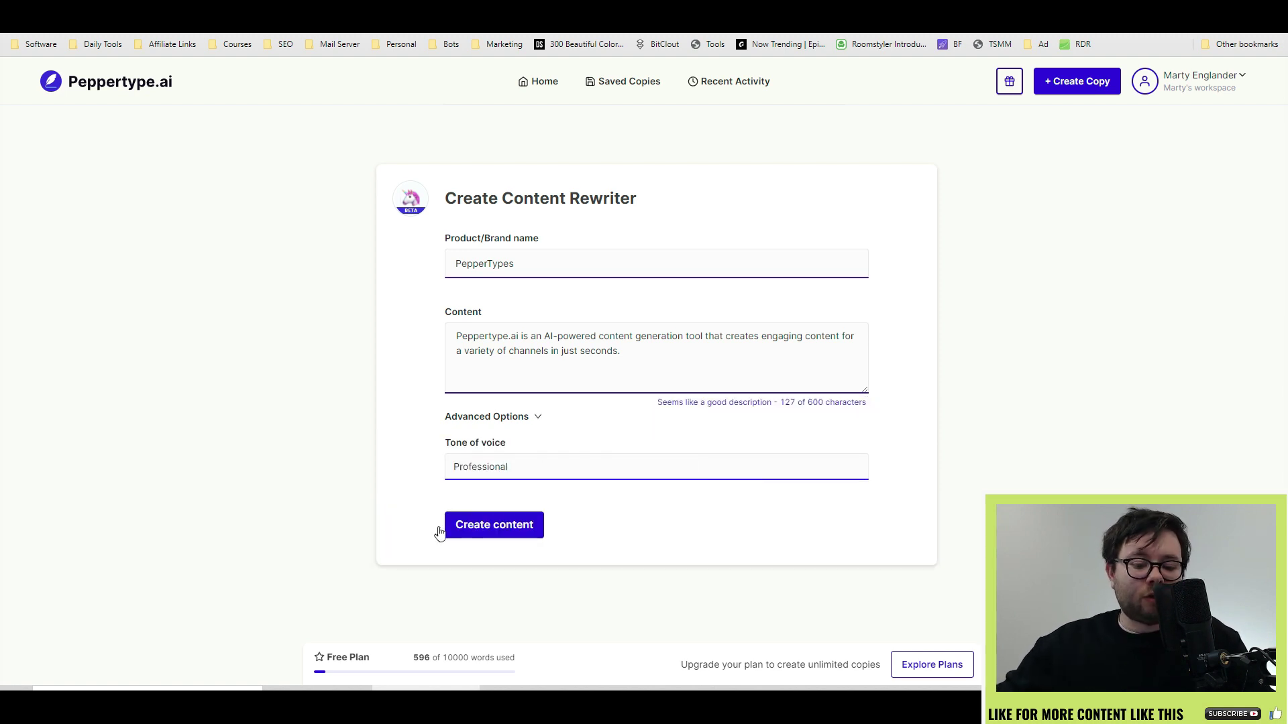
click(468, 531)
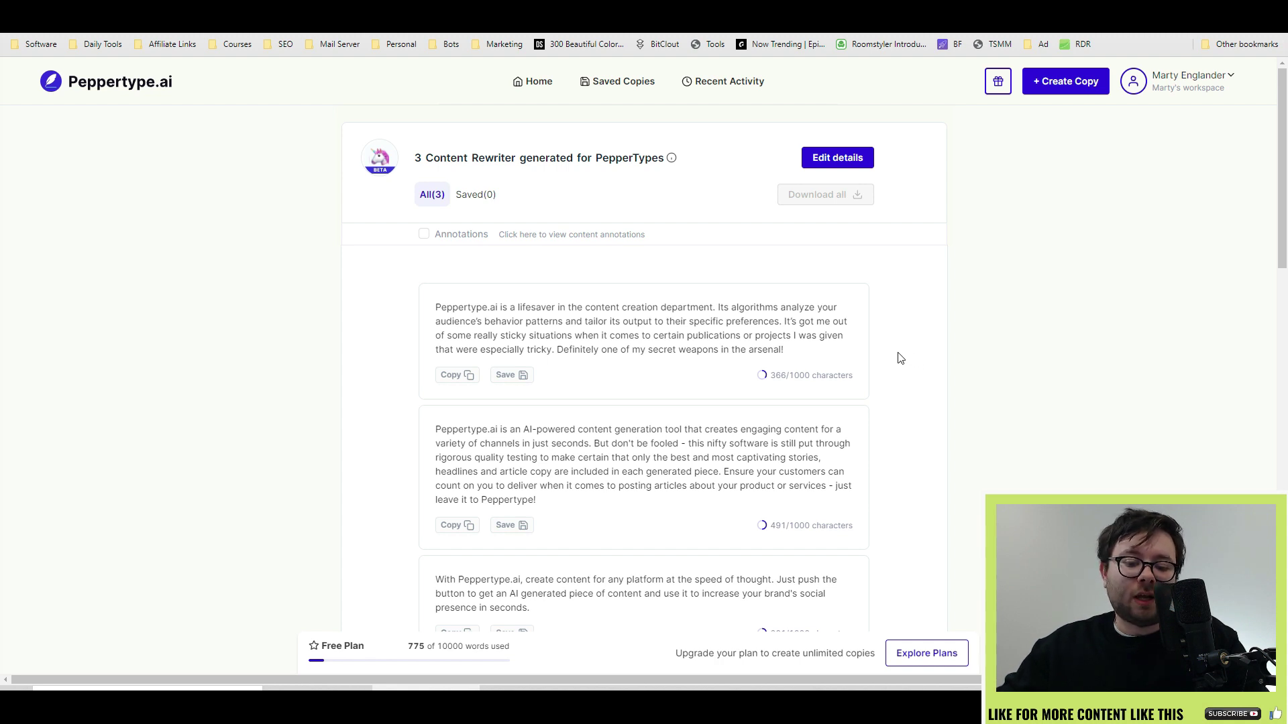
Scroll through the three PepperTypes rewrites and go back to the home content-type list.
scroll(733, 340, down, 2)
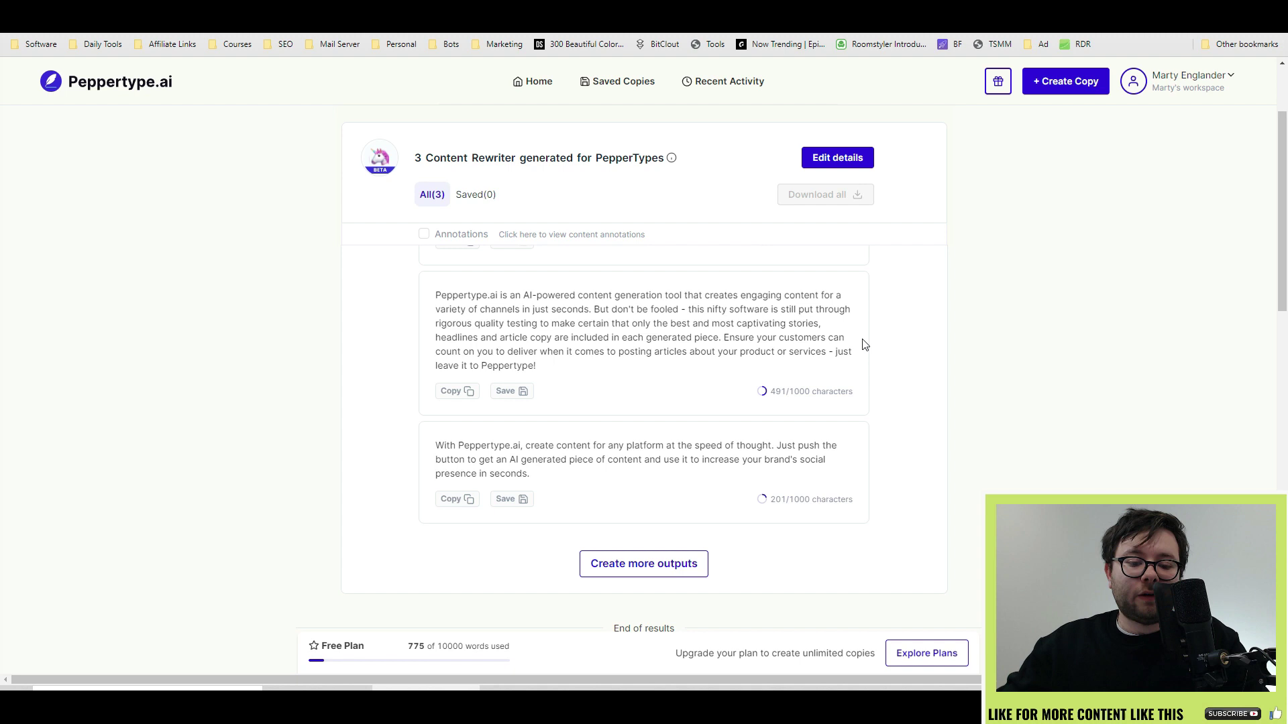
scroll(865, 323, up, 2)
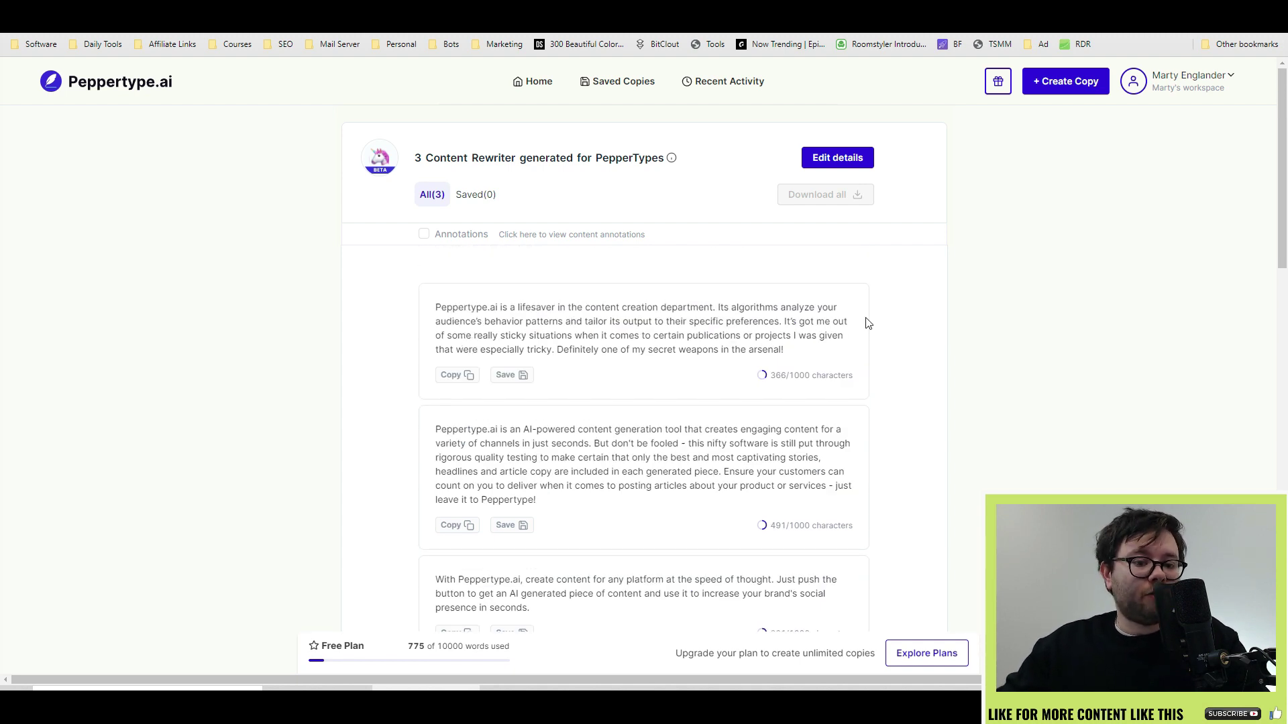
key(alt+Left)
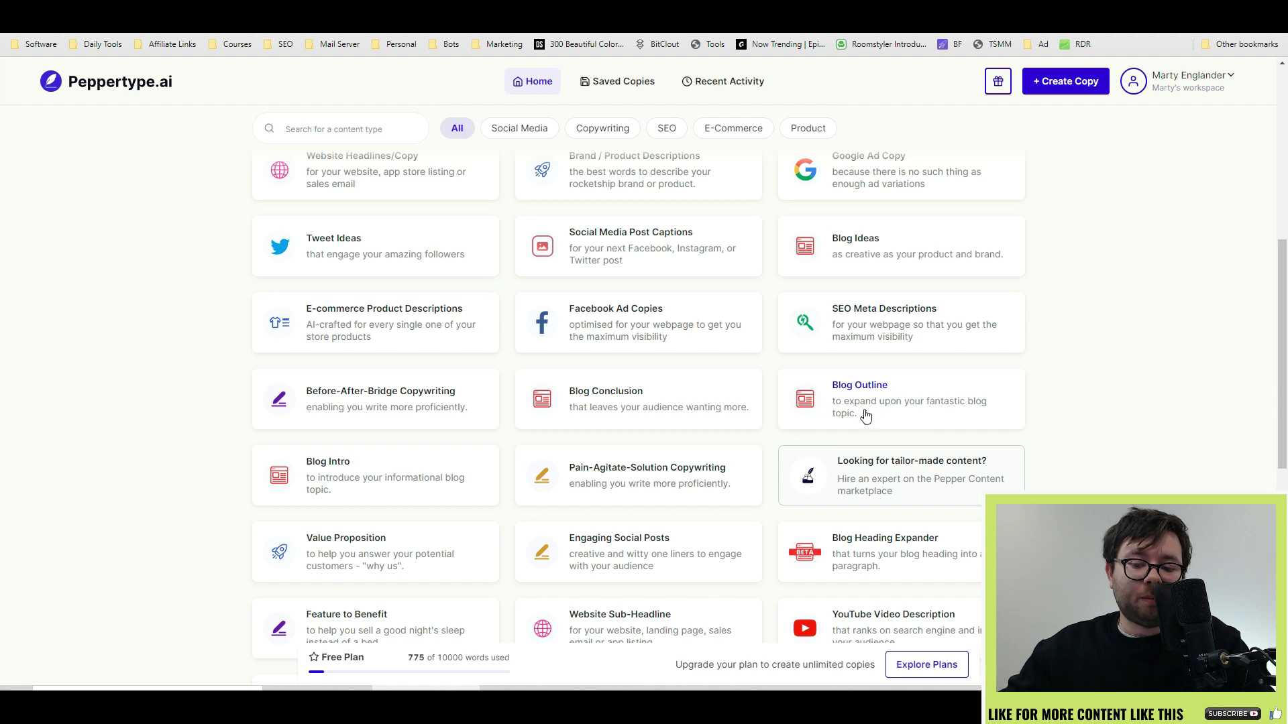
In Blog Outline, check the Dogs4Us brand and sit-in-busy-environments topic, then generate four outlines.
click(865, 414)
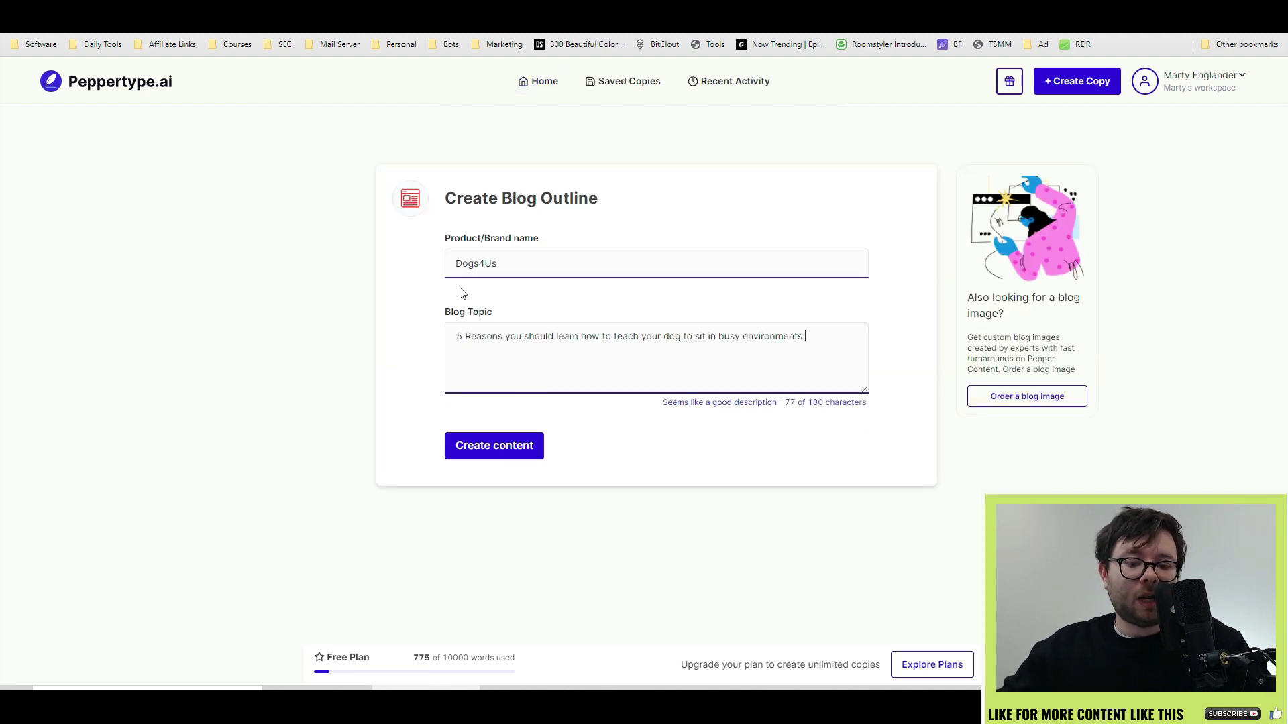
double_click(469, 265)
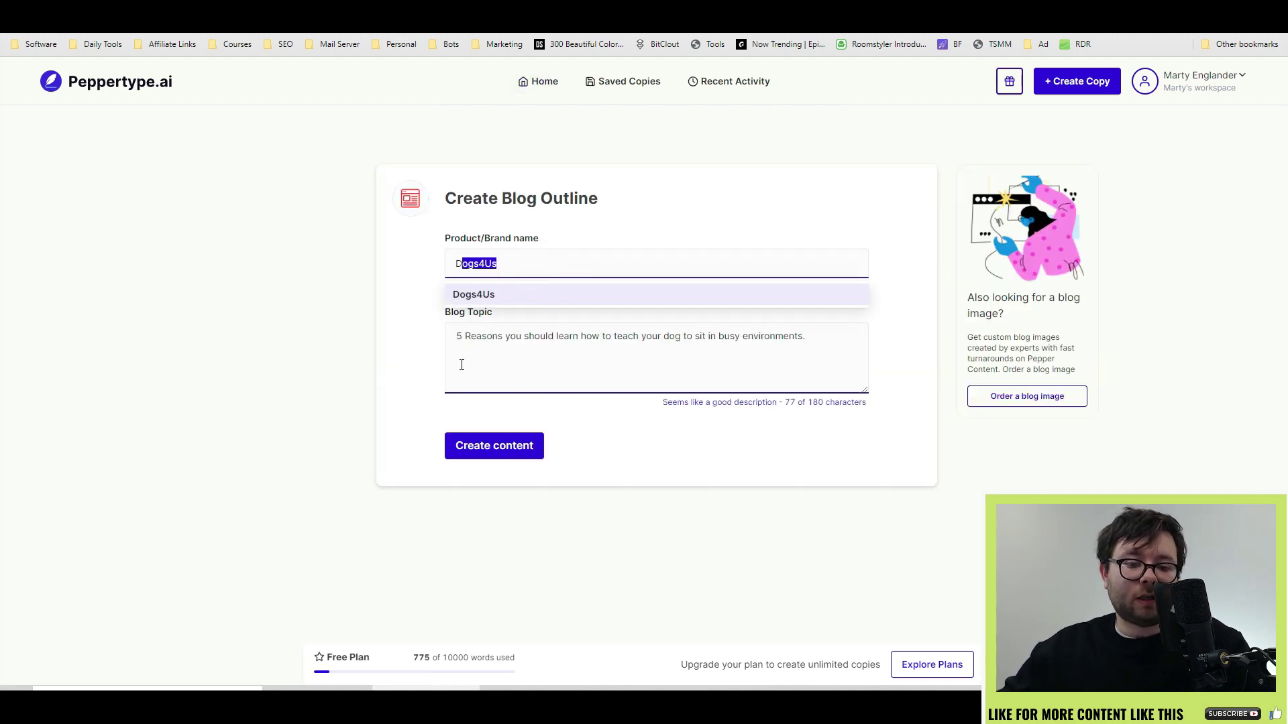
click(461, 342)
drag(461, 343, 540, 343)
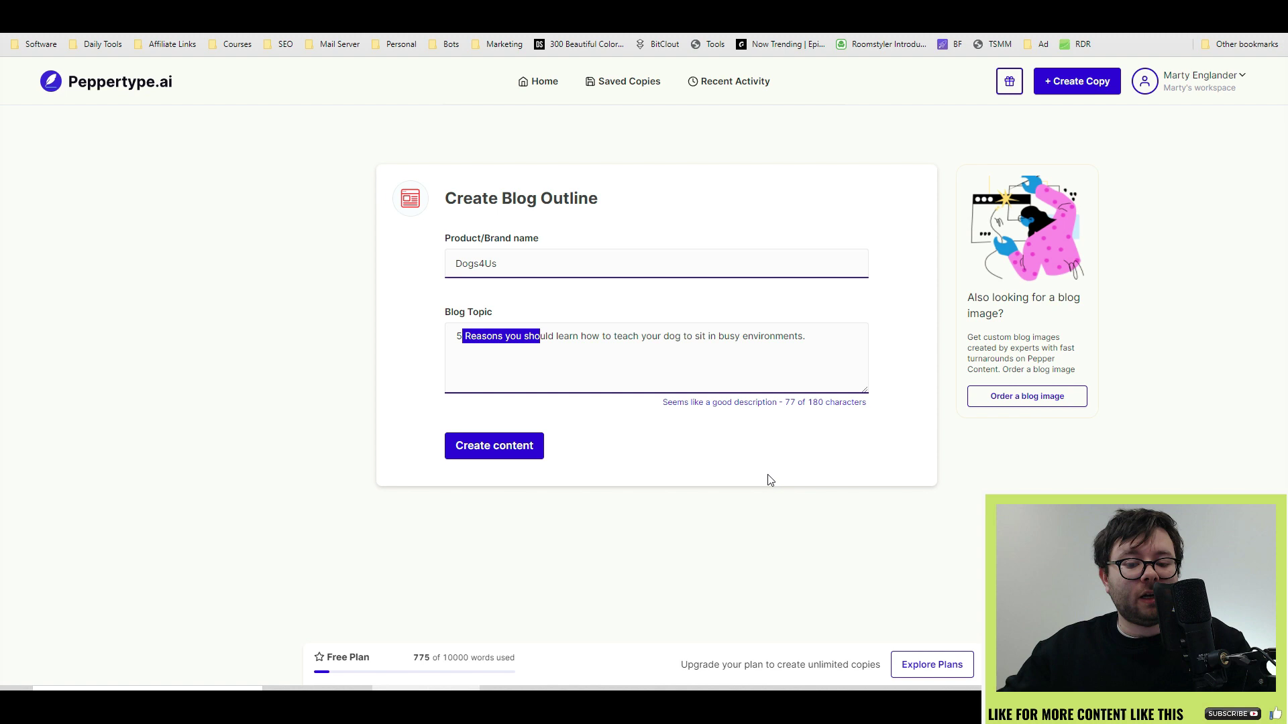
click(523, 451)
scroll(648, 383, down, 1)
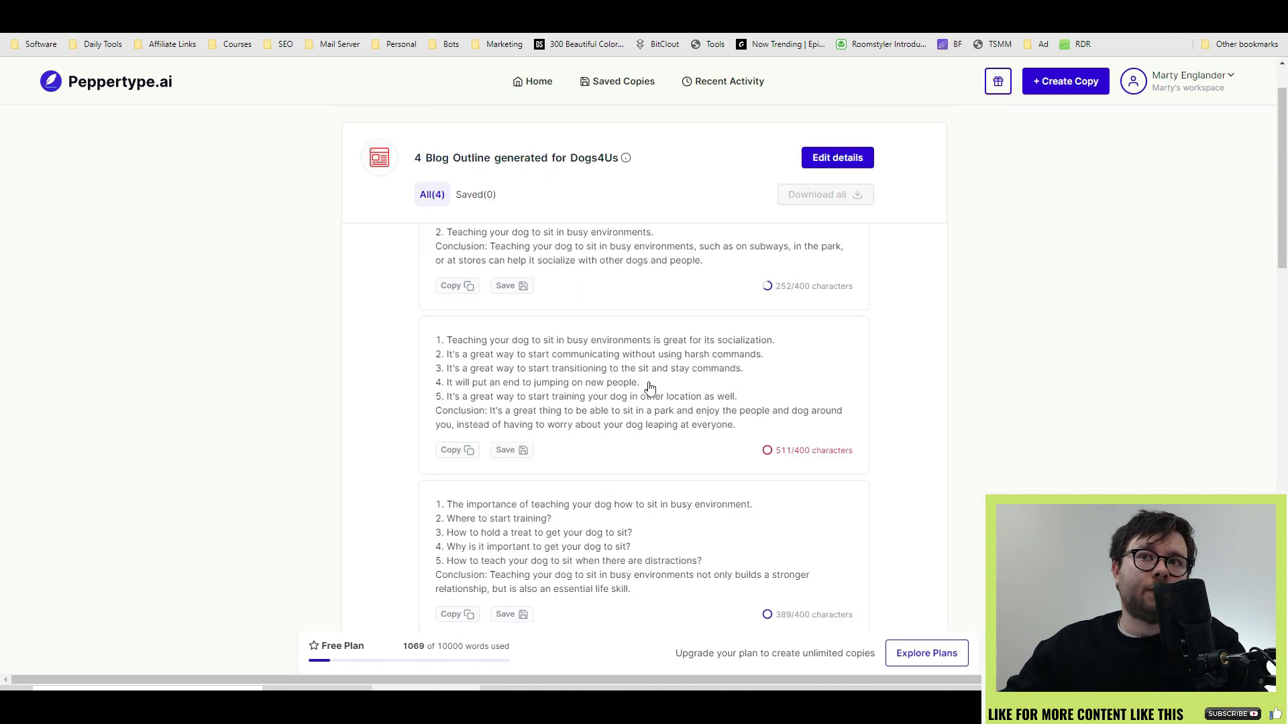
Scroll the Dogs4Us outlines and save the one about socialization.
scroll(650, 387, down, 1)
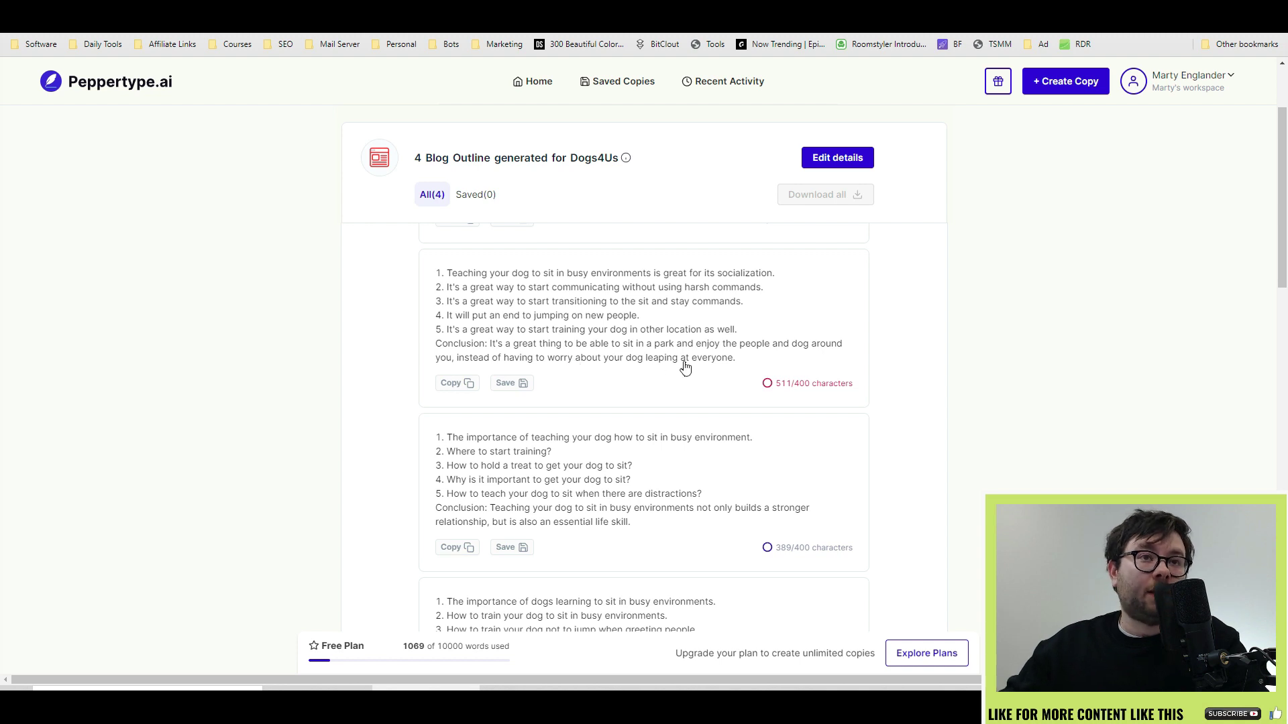
click(504, 382)
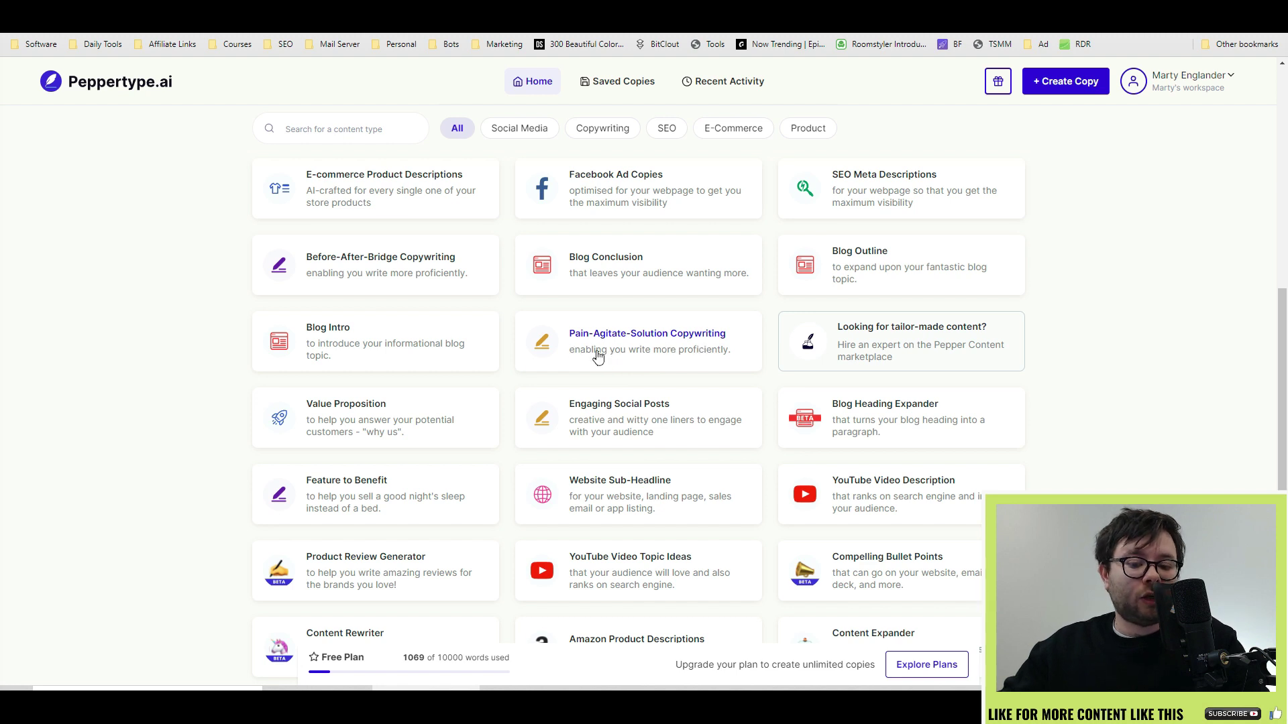
Start a Dogs4Us Pain-Agitate-Solution copy with occasion 'New Year', promotion '20% Off', and begin the target audience.
click(709, 346)
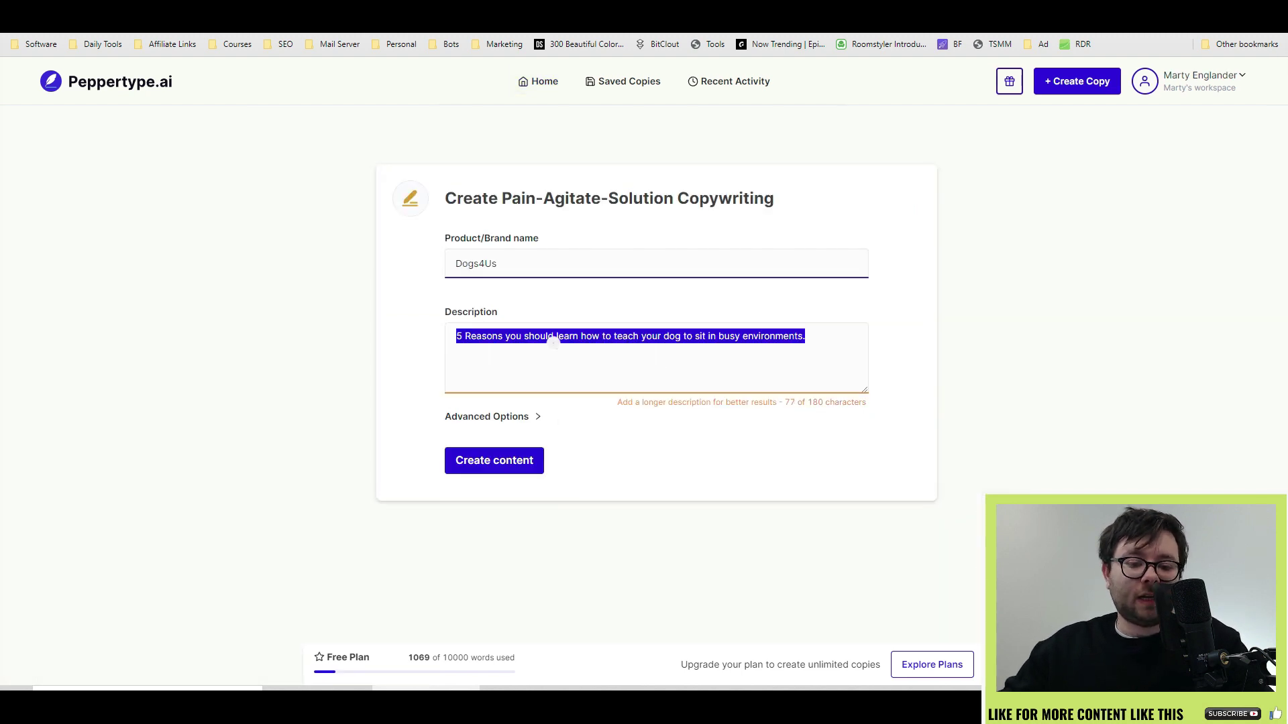
click(554, 336)
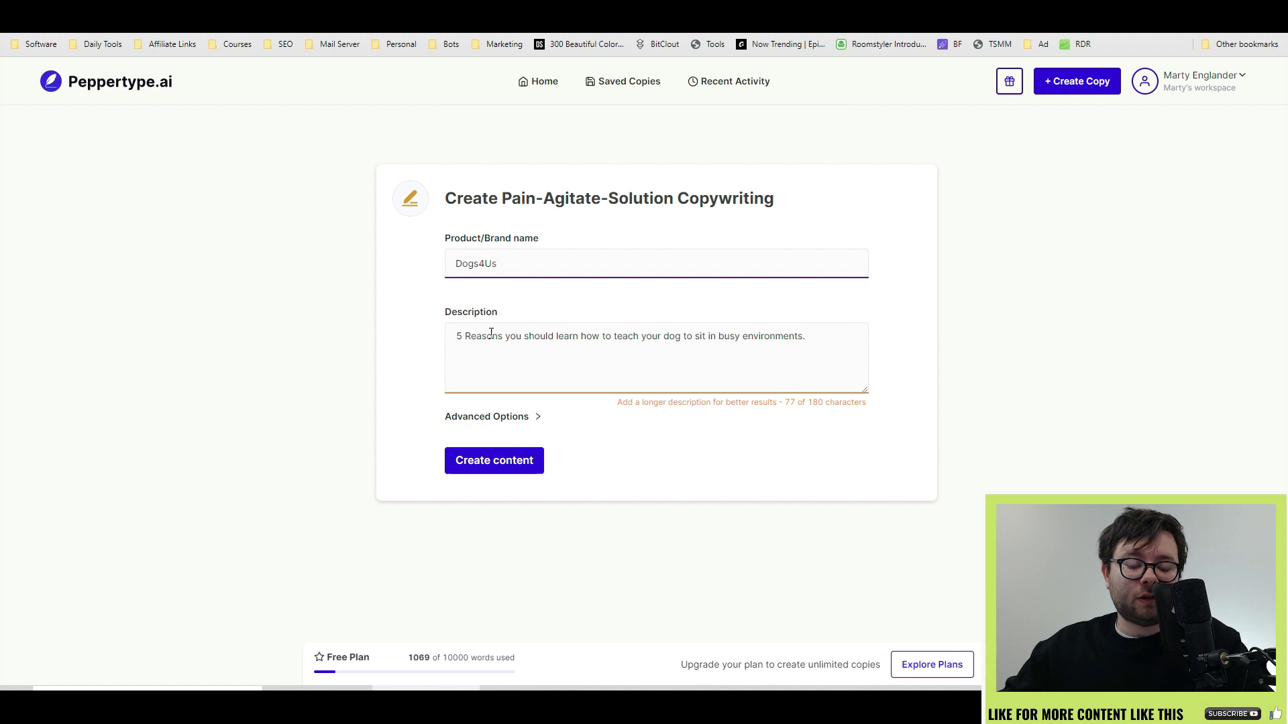
drag(465, 336, 750, 337)
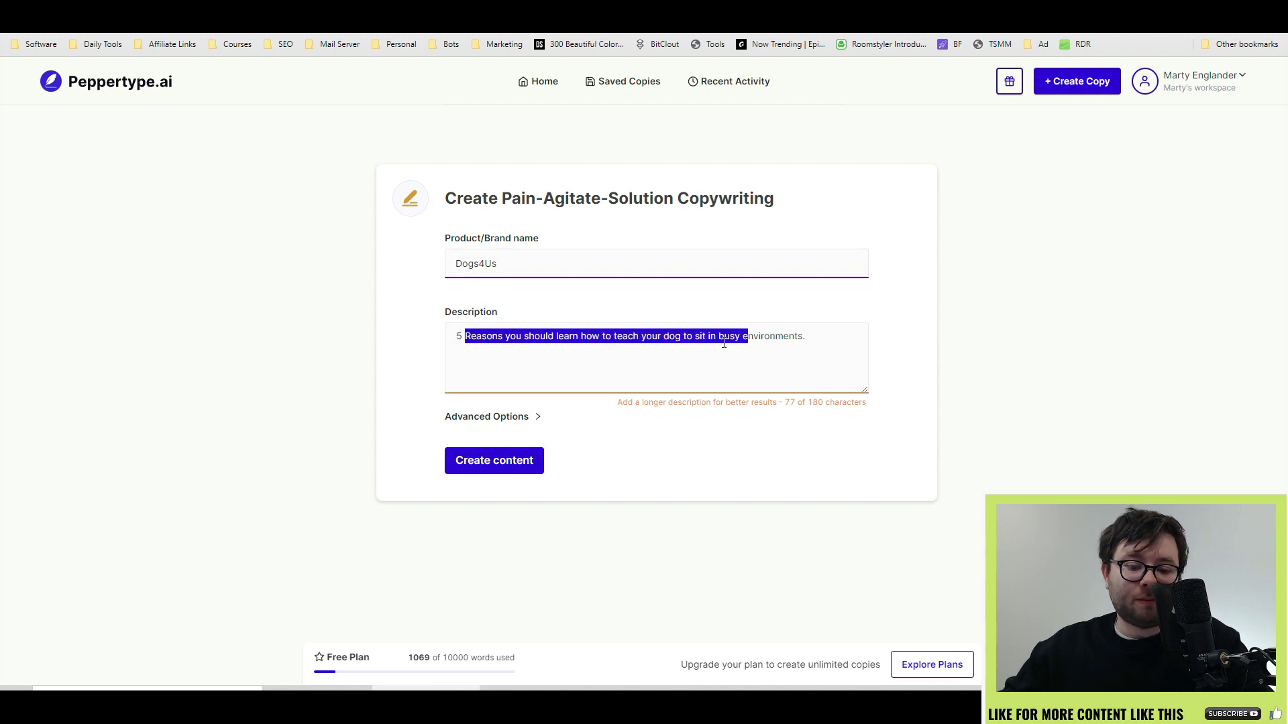
click(516, 417)
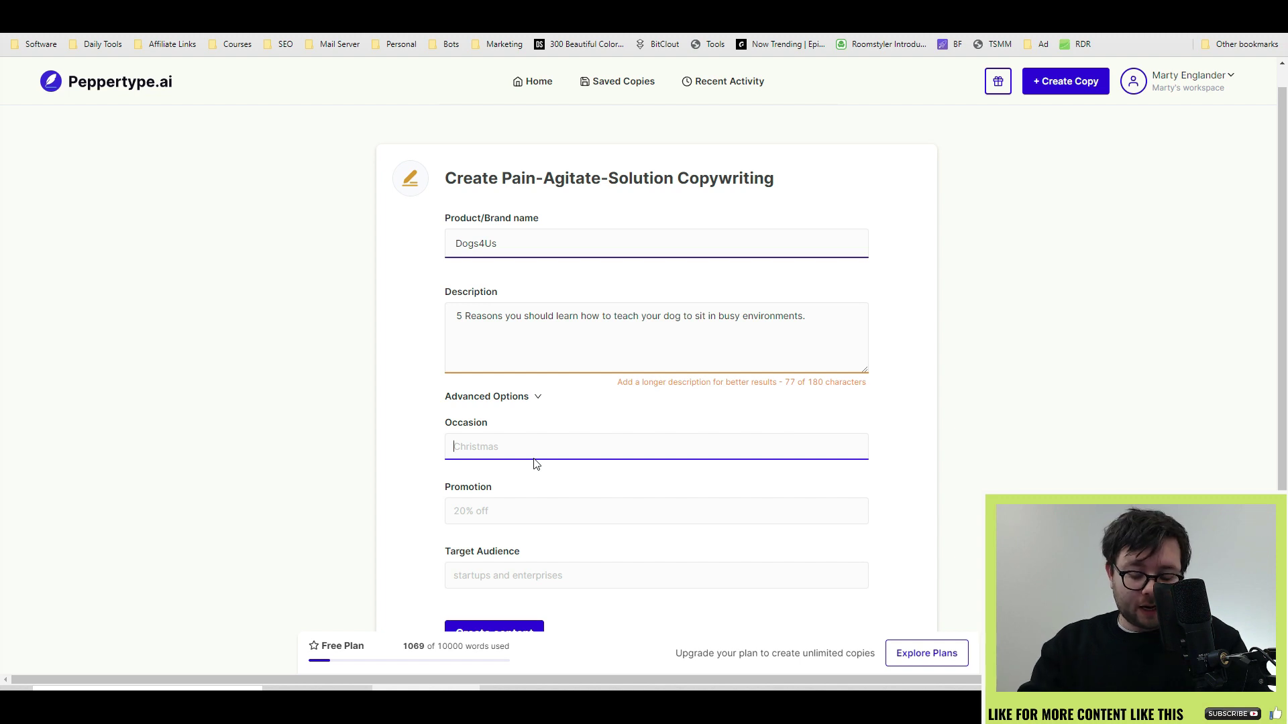
text(New Year)
click(520, 507)
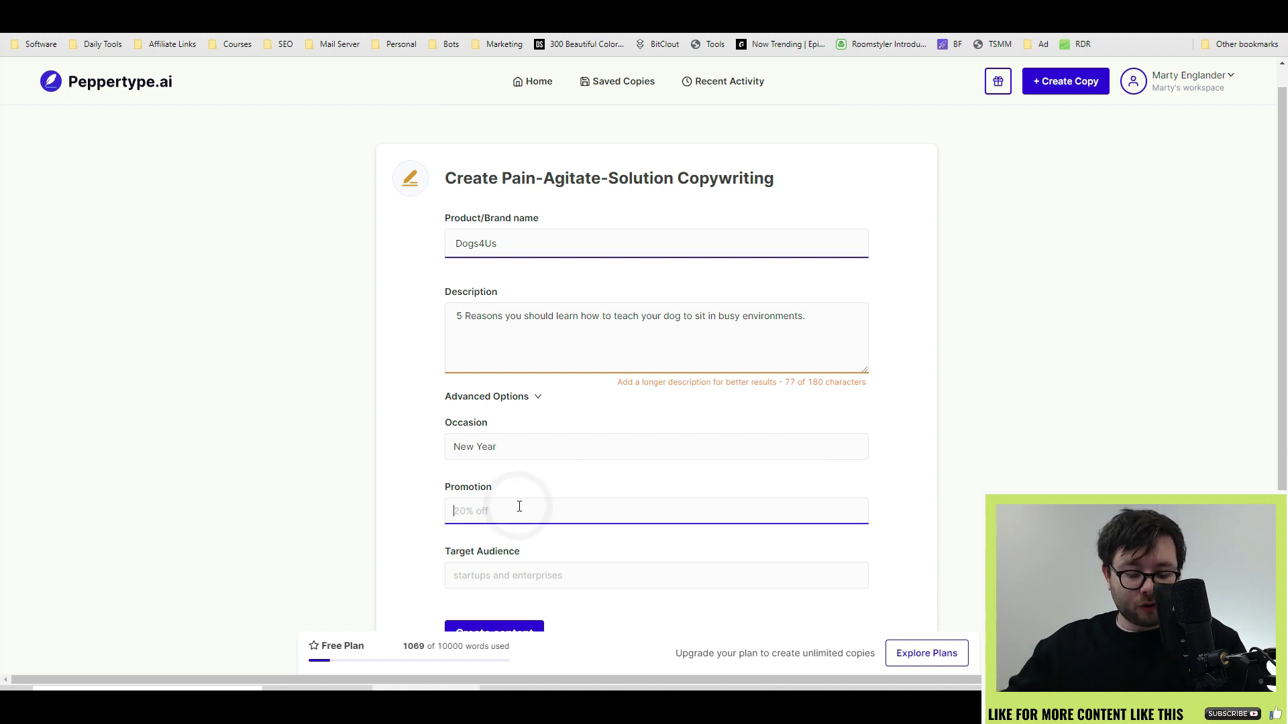
text(20% Off)
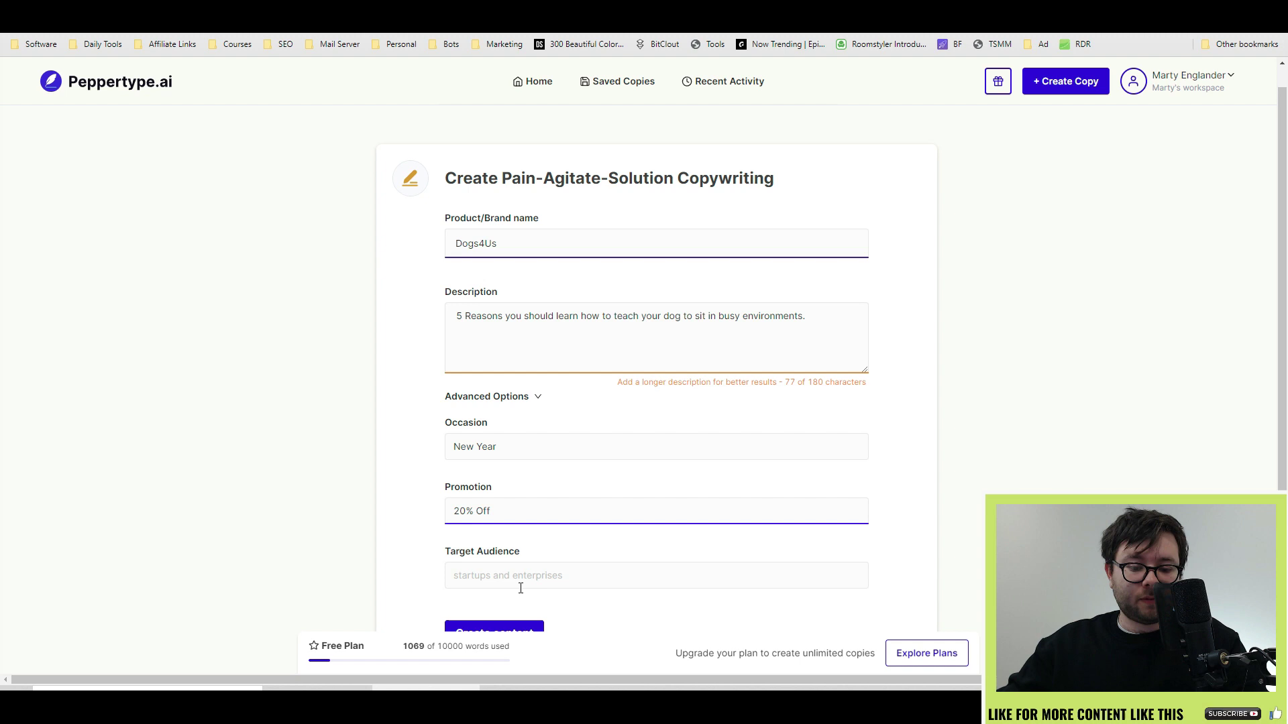
click(520, 575)
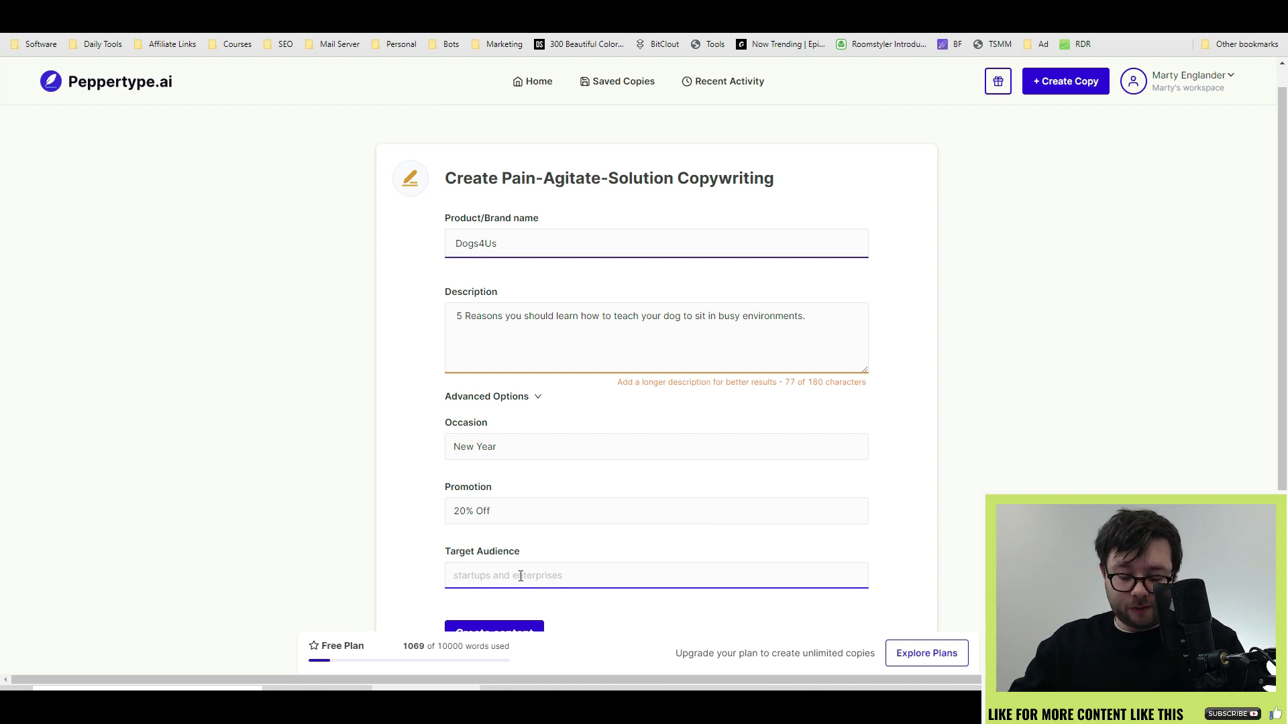
text(do)
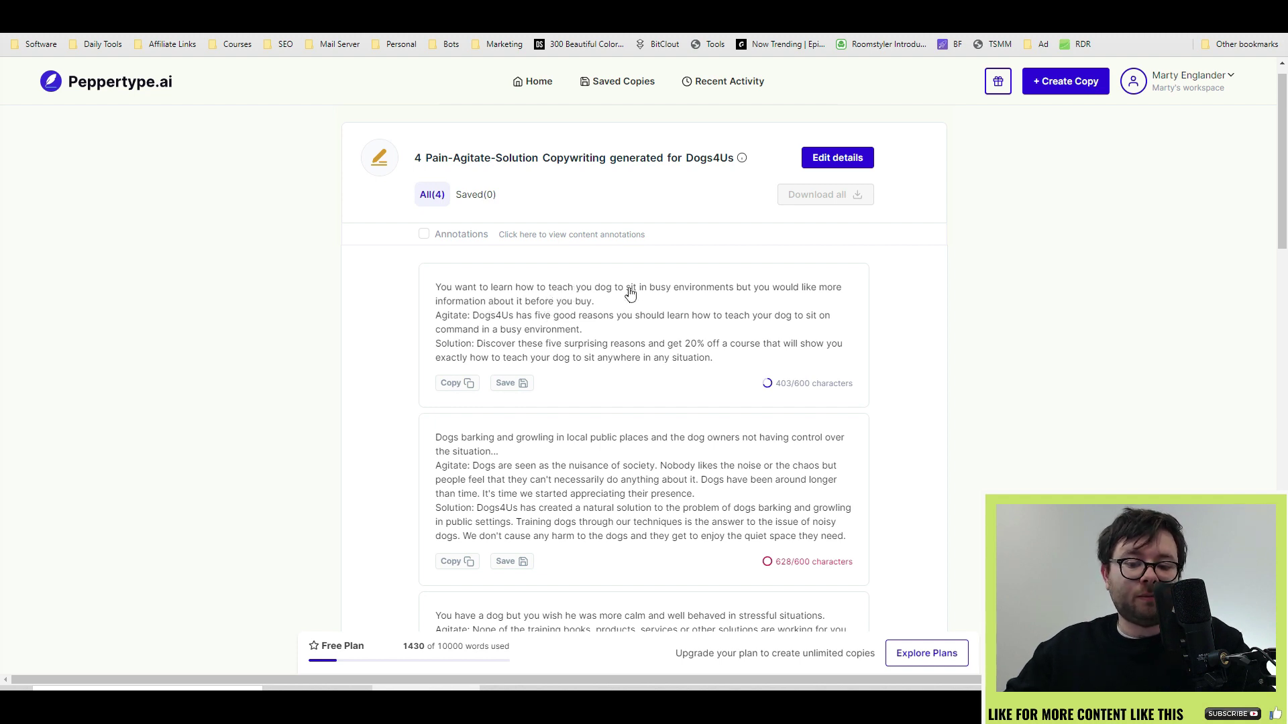
scroll(638, 332, down, 1)
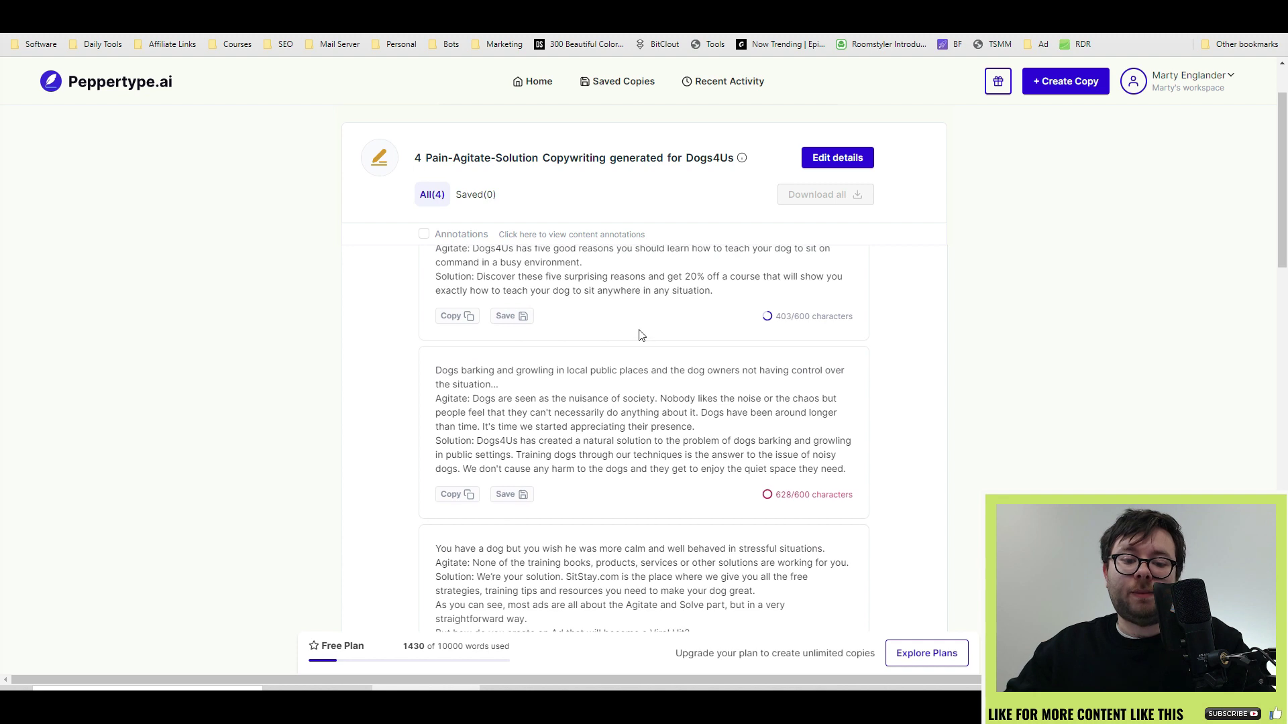
scroll(483, 328, up, 1)
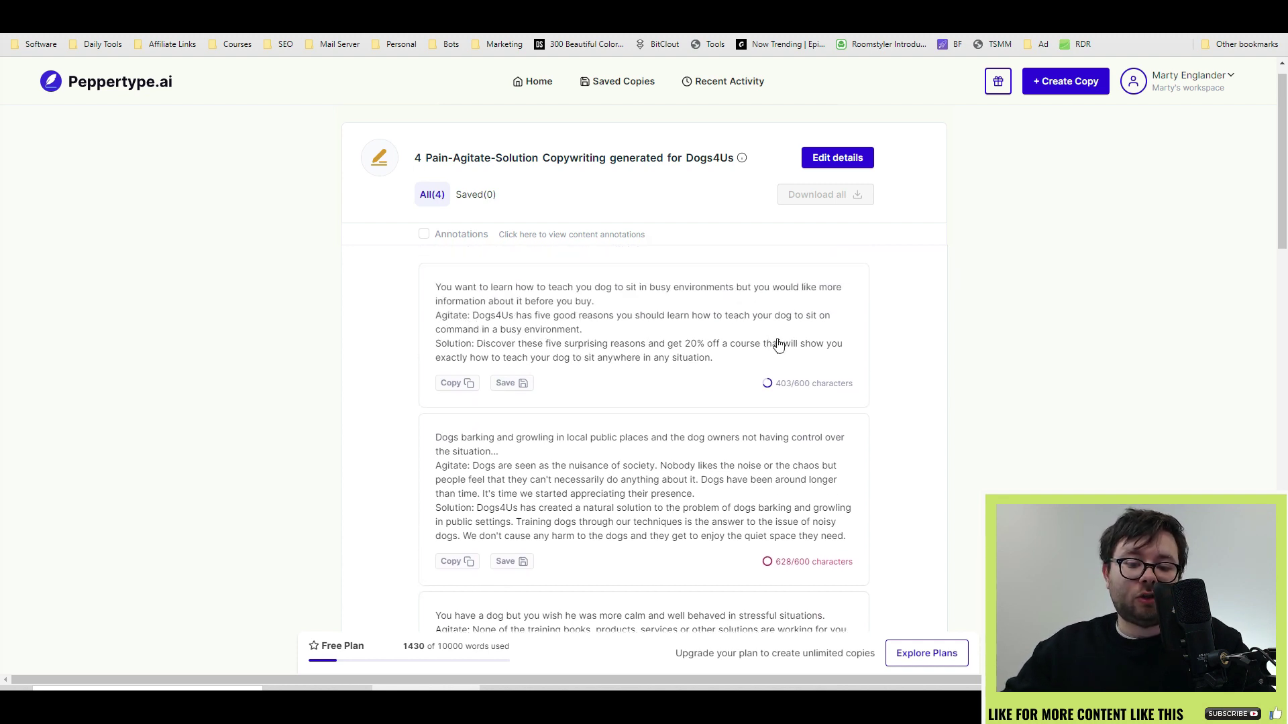
scroll(618, 360, down, 2)
scroll(618, 361, up, 2)
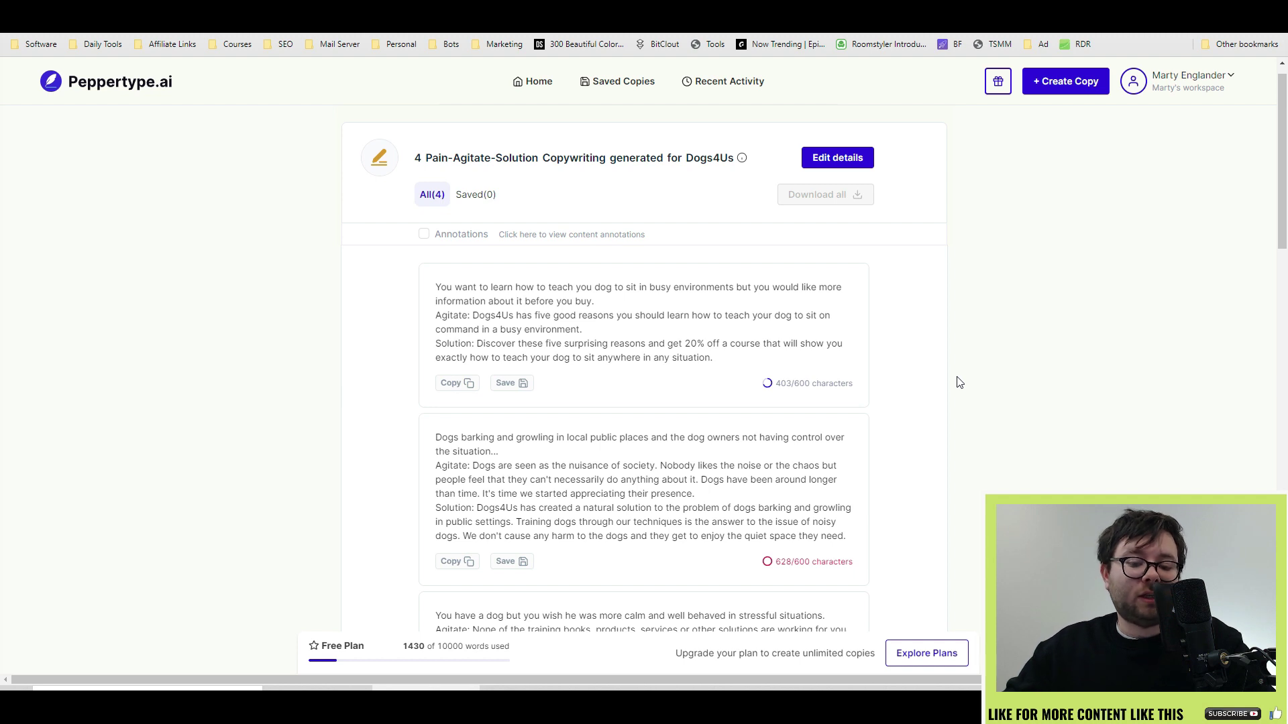
scroll(959, 383, down, 1)
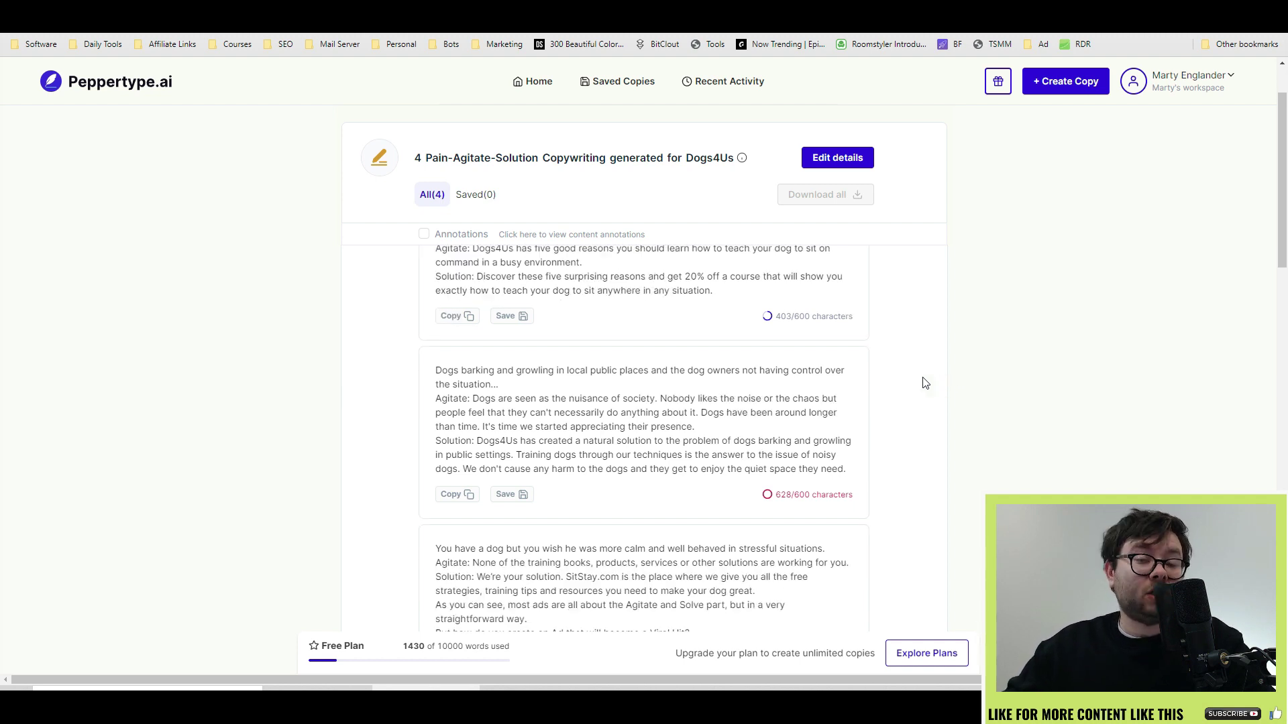